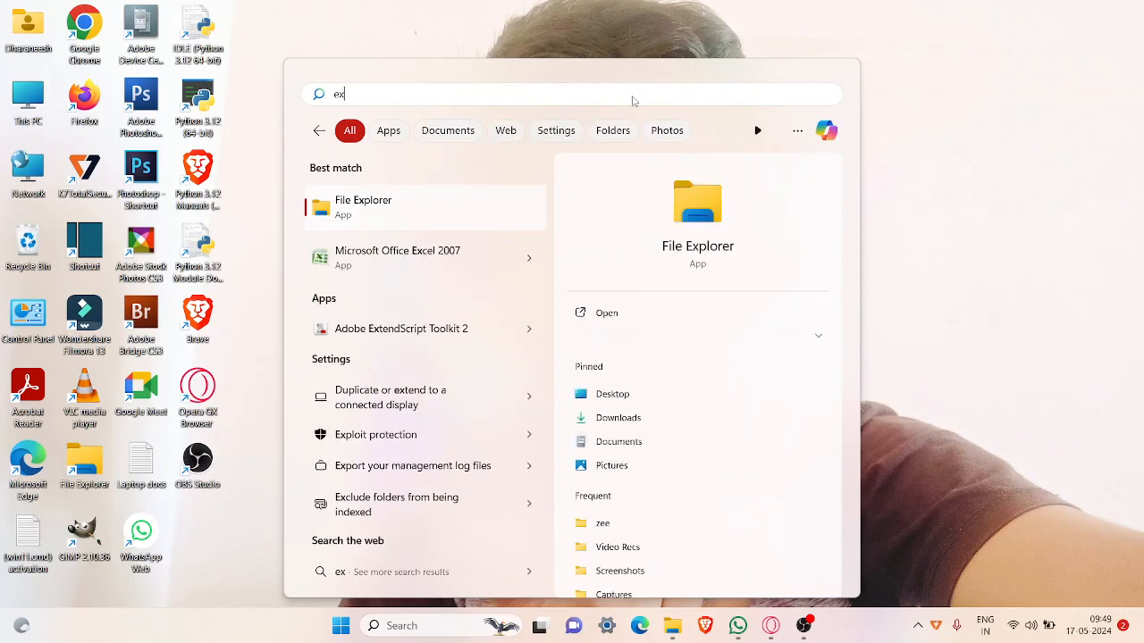
Step: Open Microsoft Office Excel 2007 from the search results
key("Down")
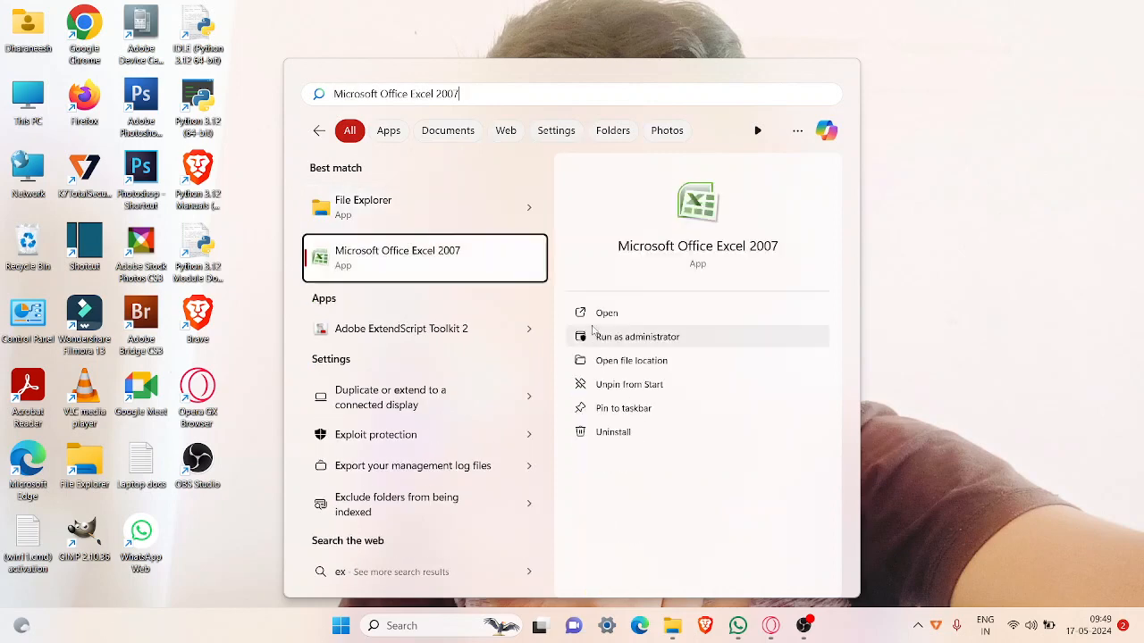
left_click(605, 319)
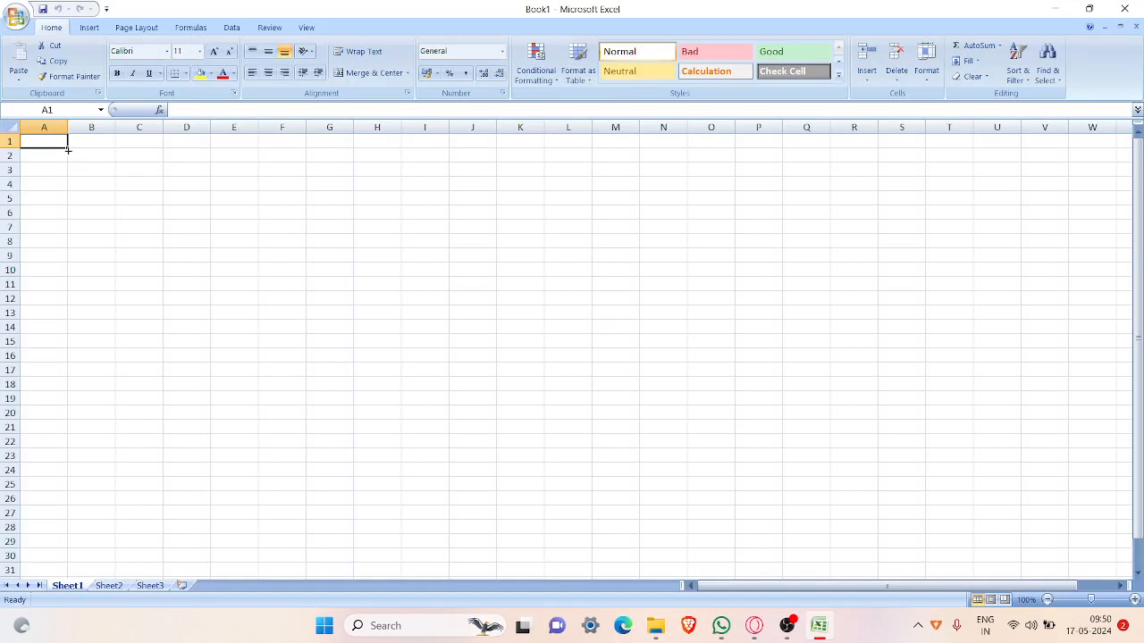
Step: Enter 1 in cell A1 and fill it down through A5
mouse_move(68, 150)
left_mouse_down()
mouse_move(143, 199)
mouse_move(159, 196)
mouse_move(170, 232)
mouse_move(210, 199)
mouse_move(77, 202)
mouse_move(84, 151)
mouse_move(66, 141)
left_mouse_up()
type("1")
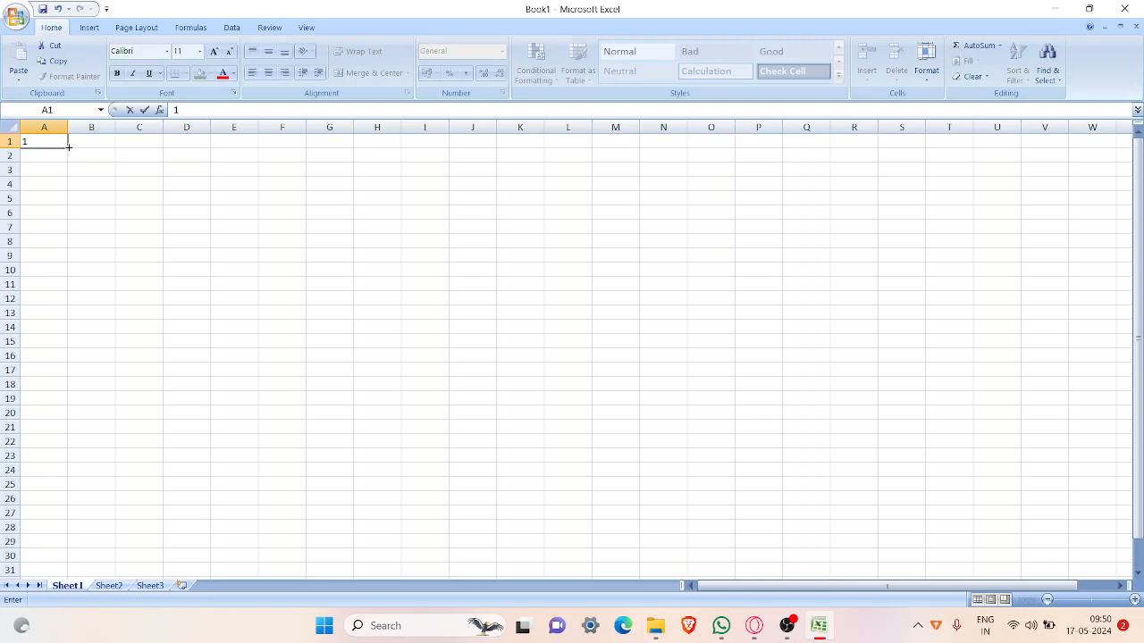
left_click(66, 146)
left_click_drag(69, 147, 77, 208)
left_click(66, 157)
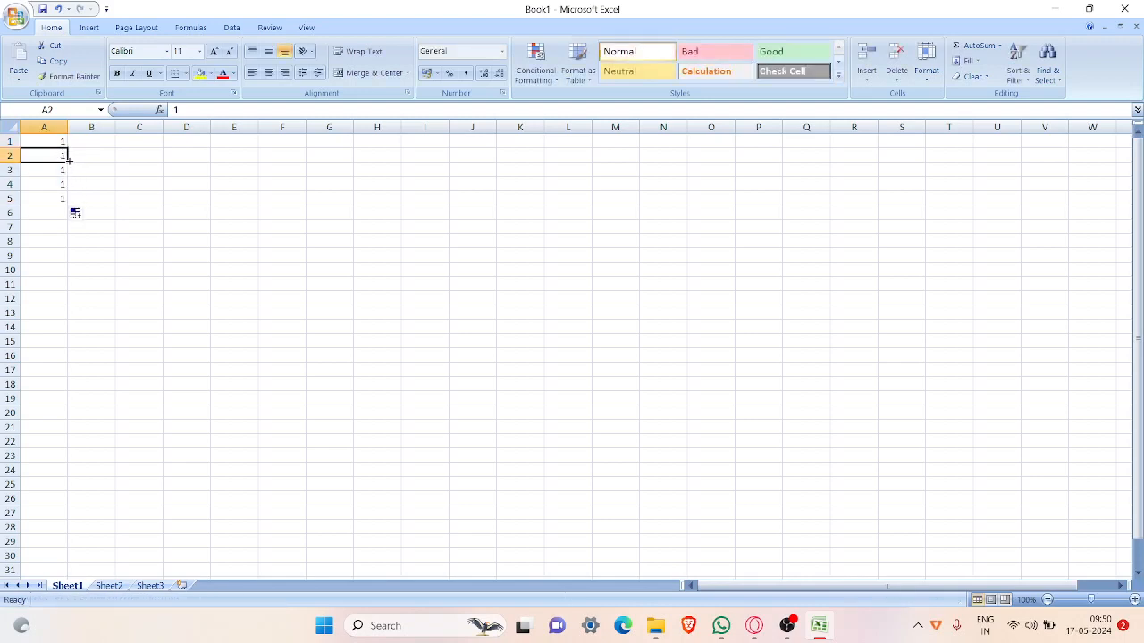
Step: Replace the values in cells A2 to A5 with 2, 3, 4 and 5
type("2")
left_click(69, 165)
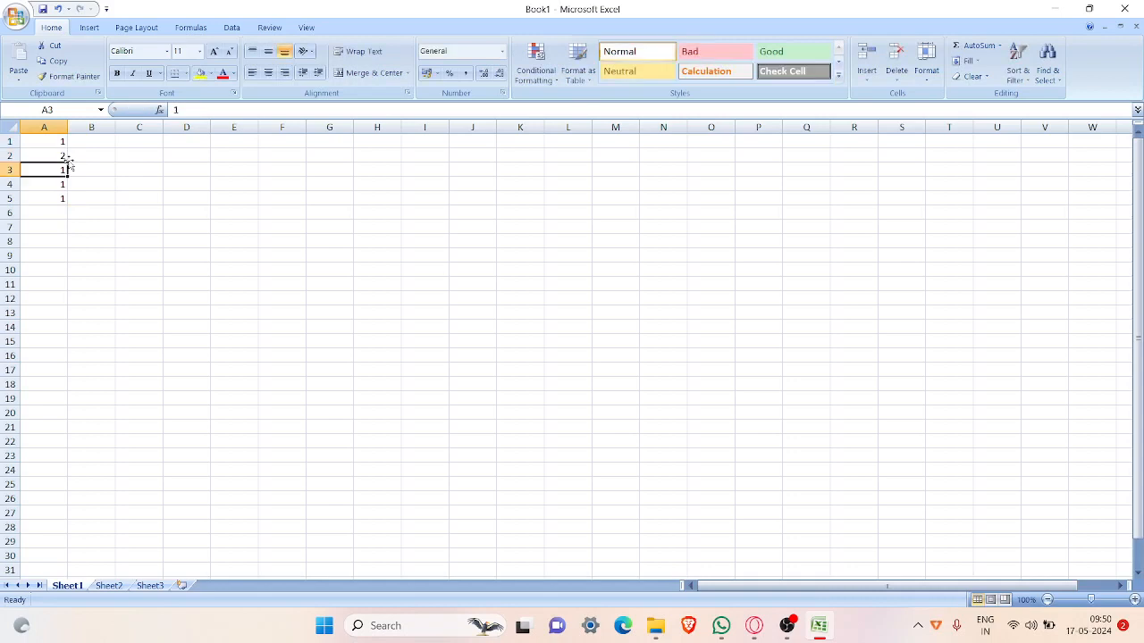
type("3")
key("Return")
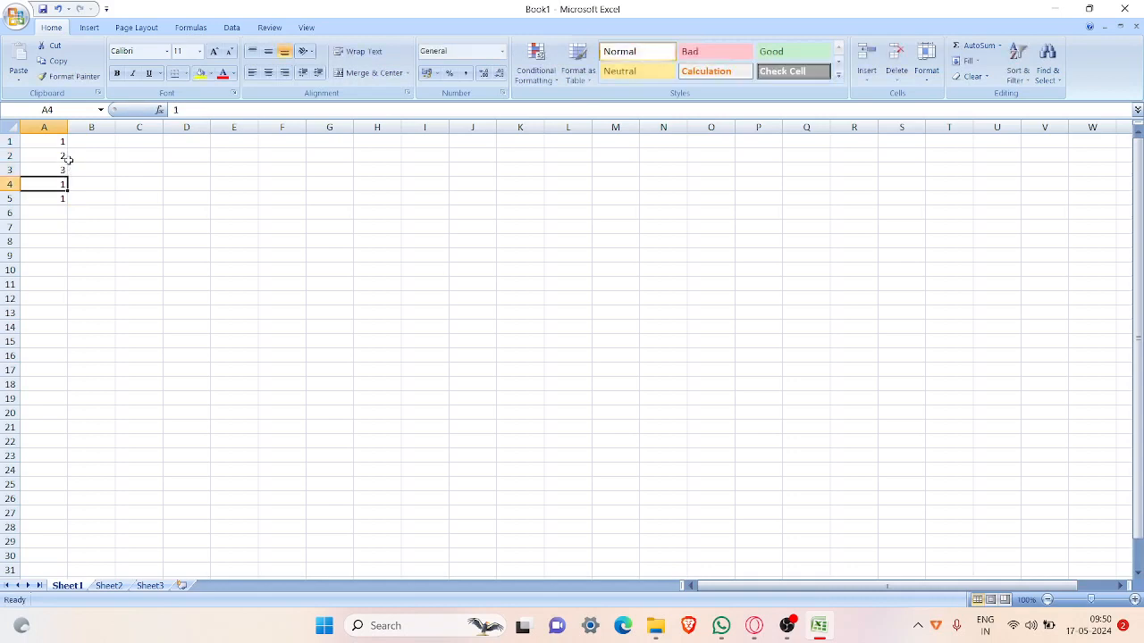
type("4")
key("Return")
type("5")
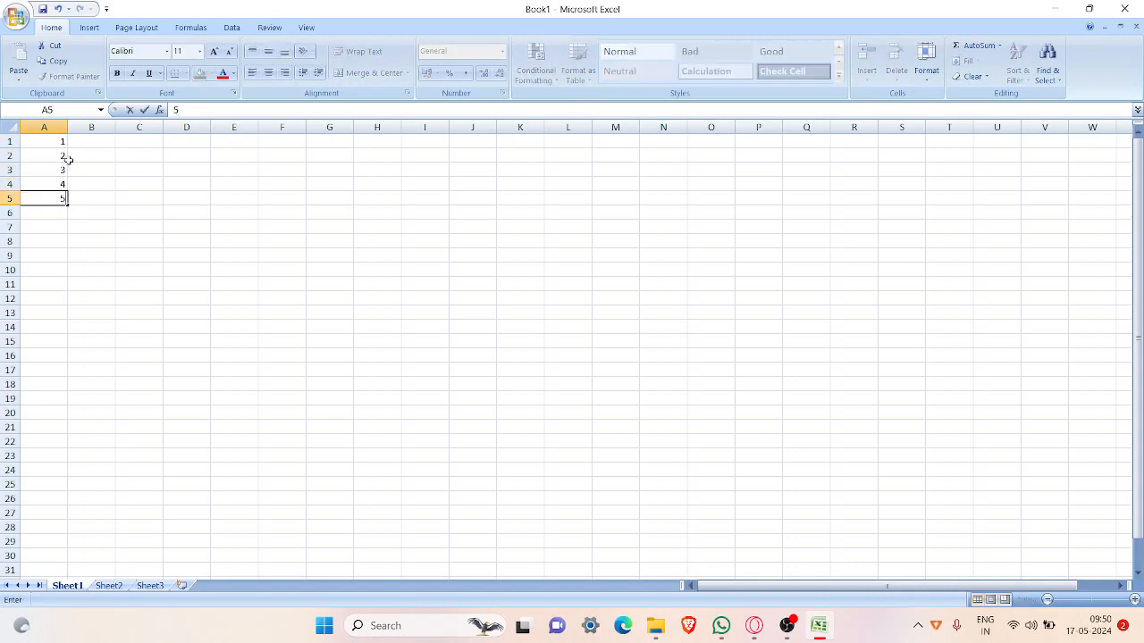
left_click(69, 167)
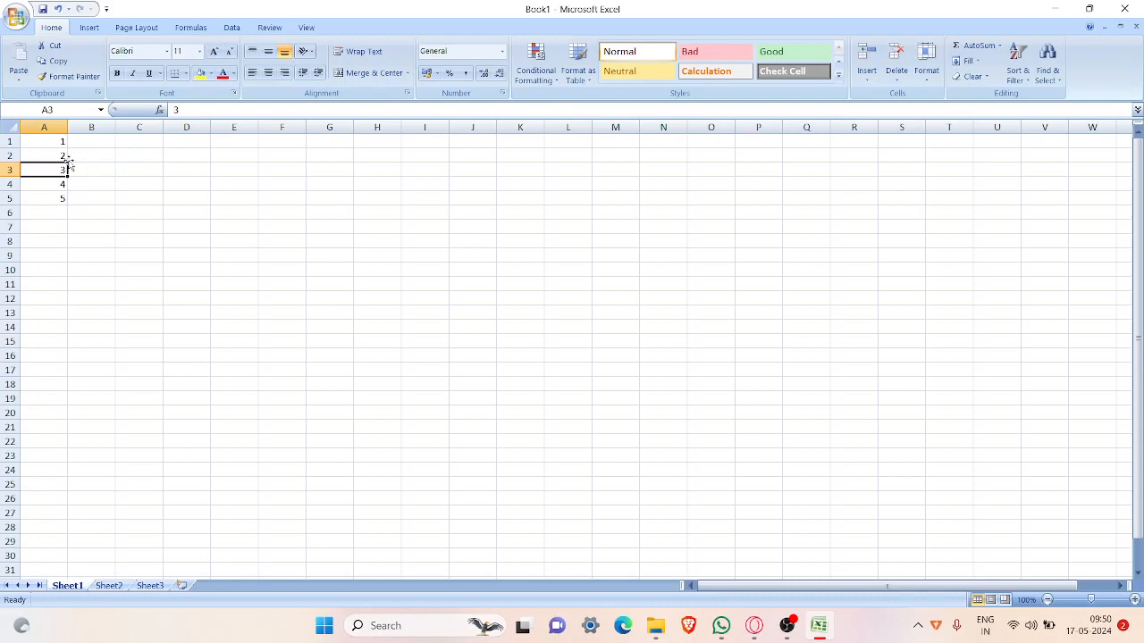
Step: Undo the last entry in column A and widen column B
left_click(91, 127)
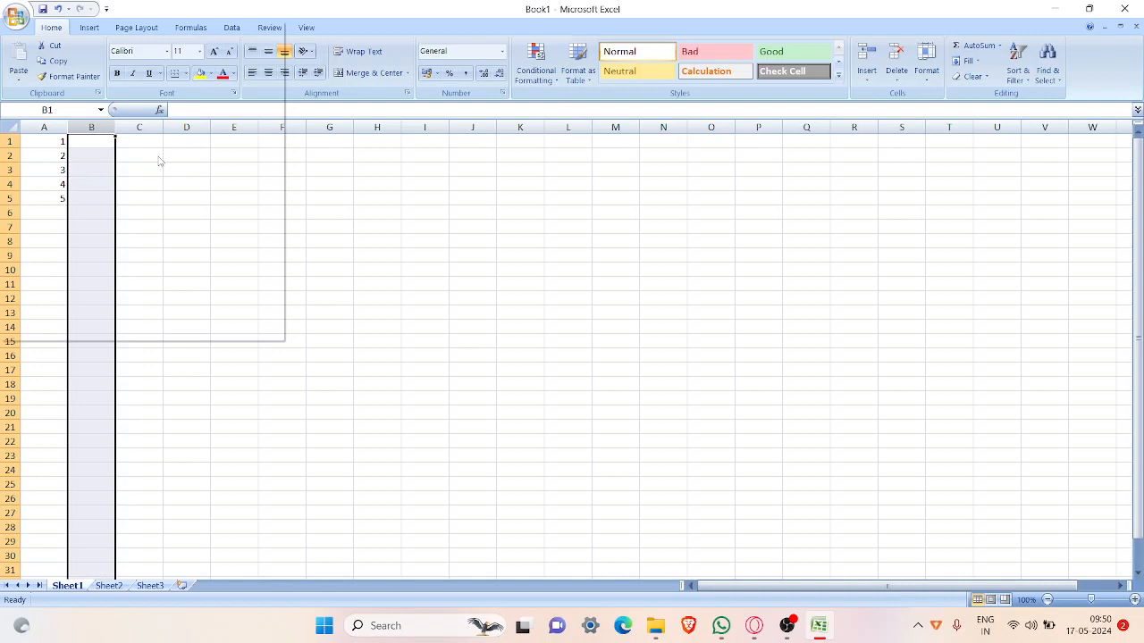
key("ctrl+z")
left_click(35, 142)
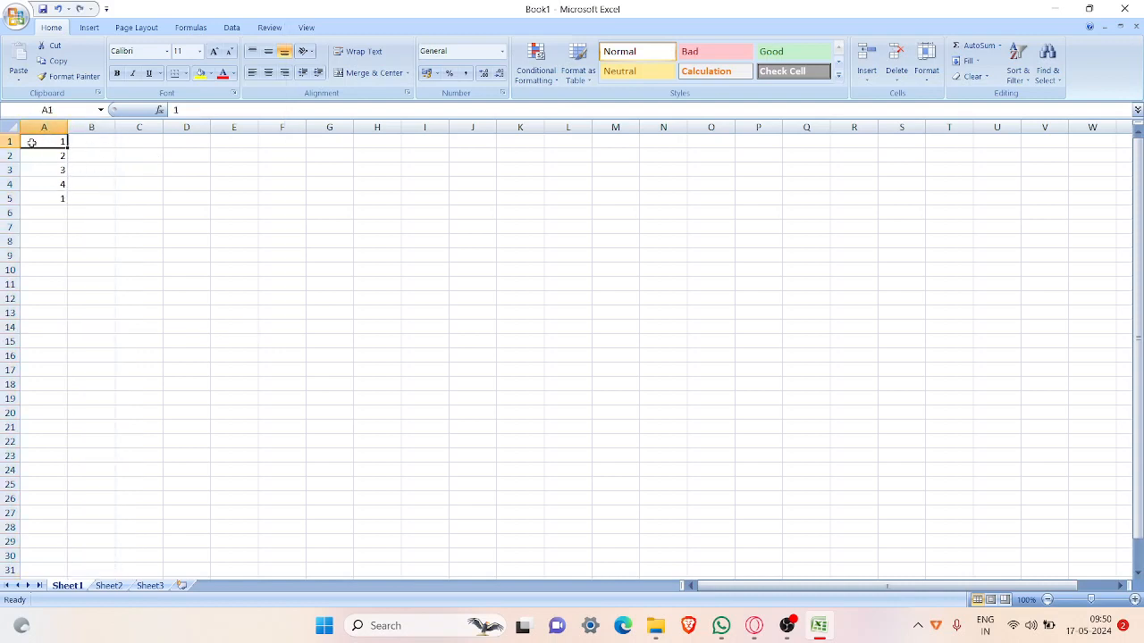
left_click(89, 143)
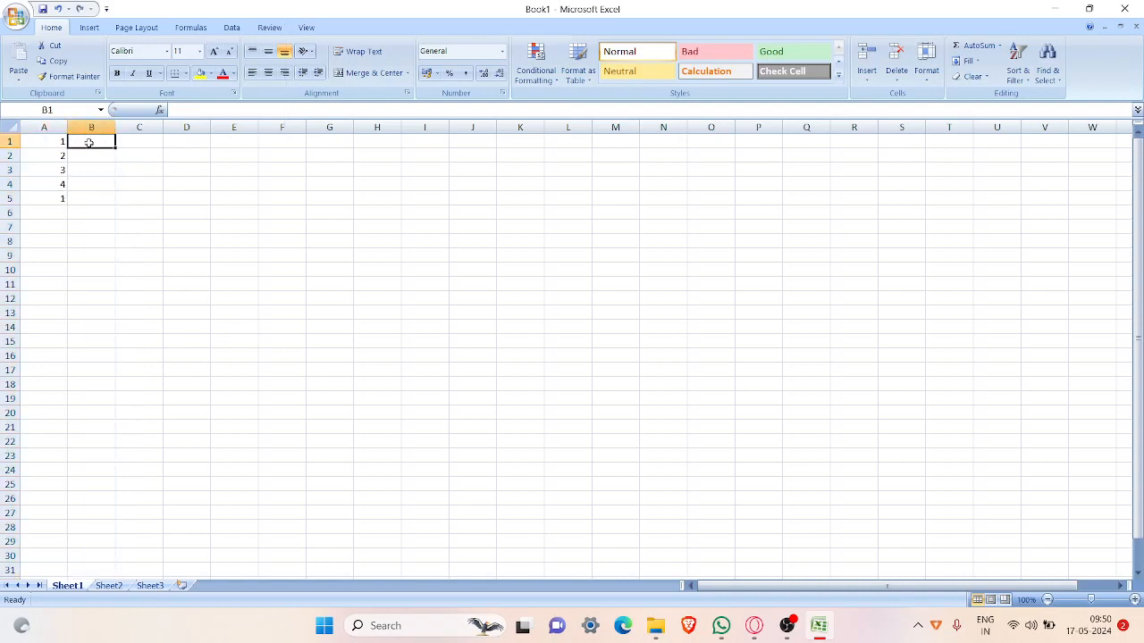
left_click_drag(115, 128, 143, 129)
Step: Clear cell A1 and enter the serial numbers 1 to 5 in cells A2 through A6
left_click(59, 142)
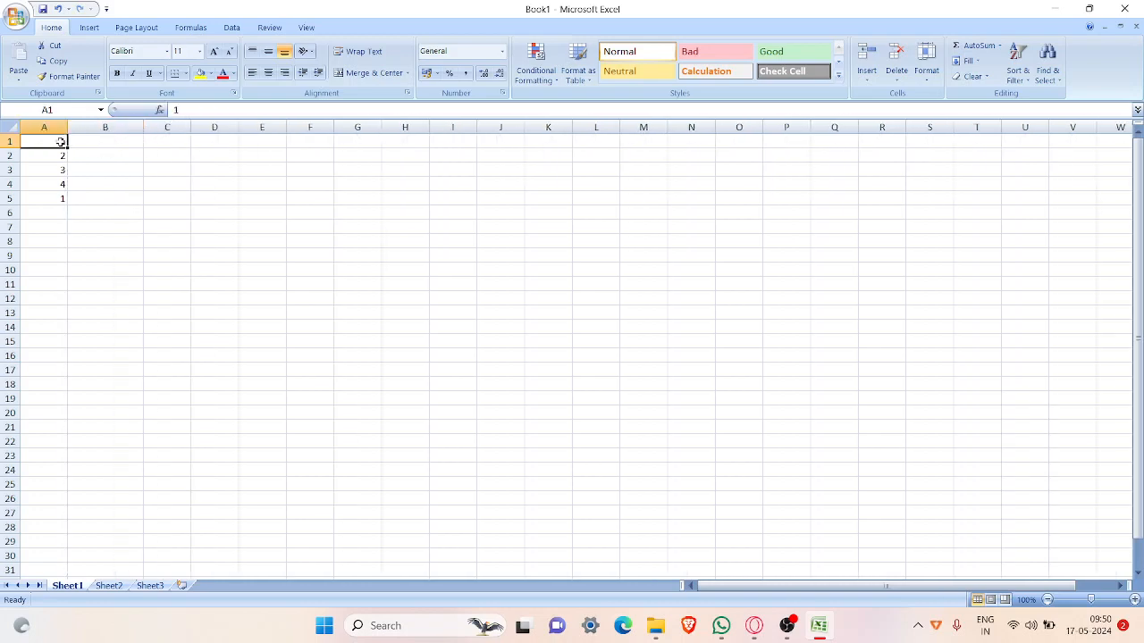
key("Down")
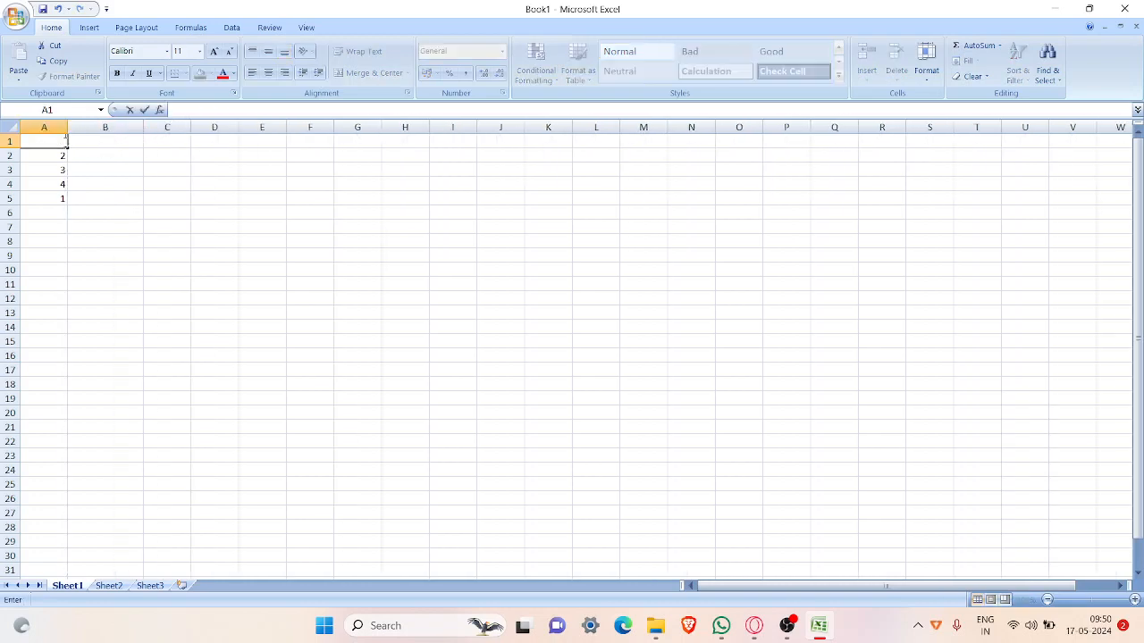
type("1")
key("Return")
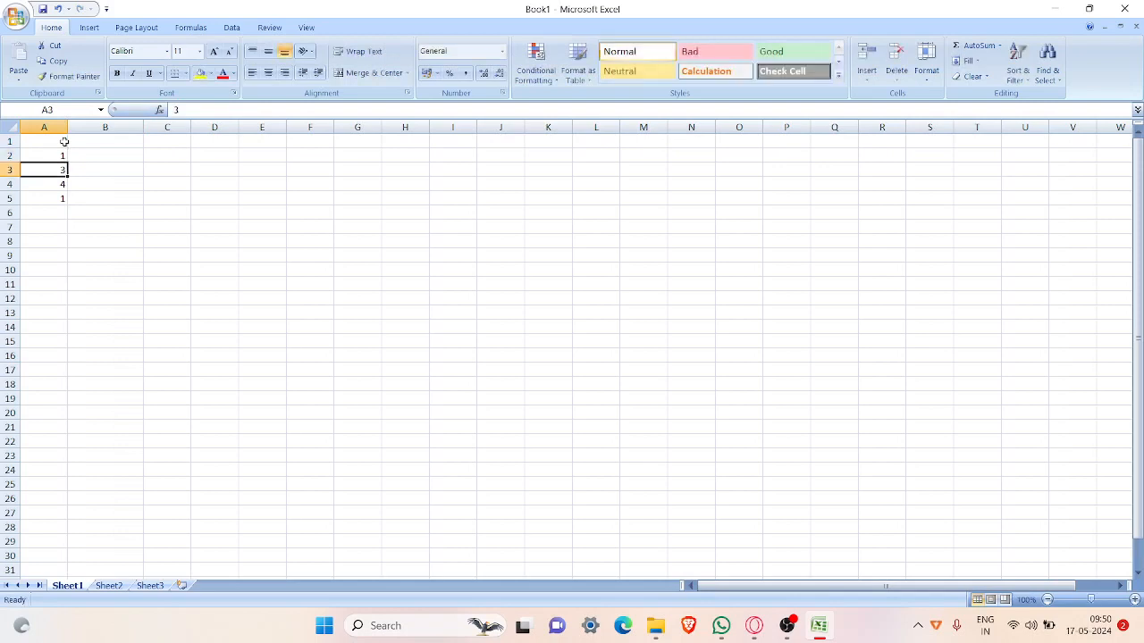
type("2")
key("Return")
type("3")
key("Return")
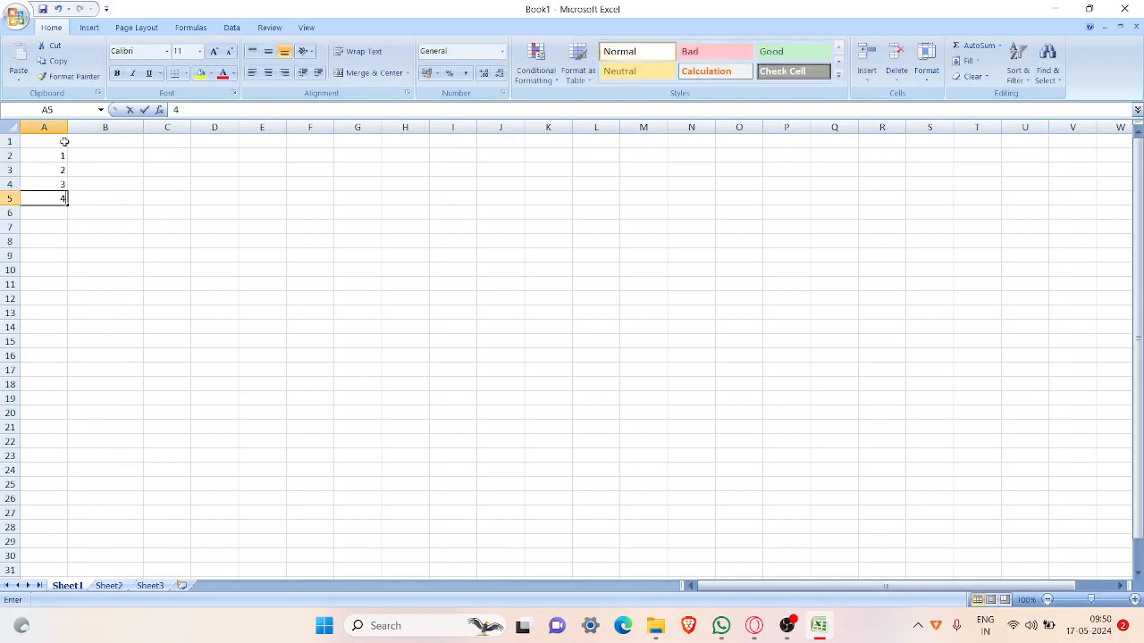
type("4")
key("Return")
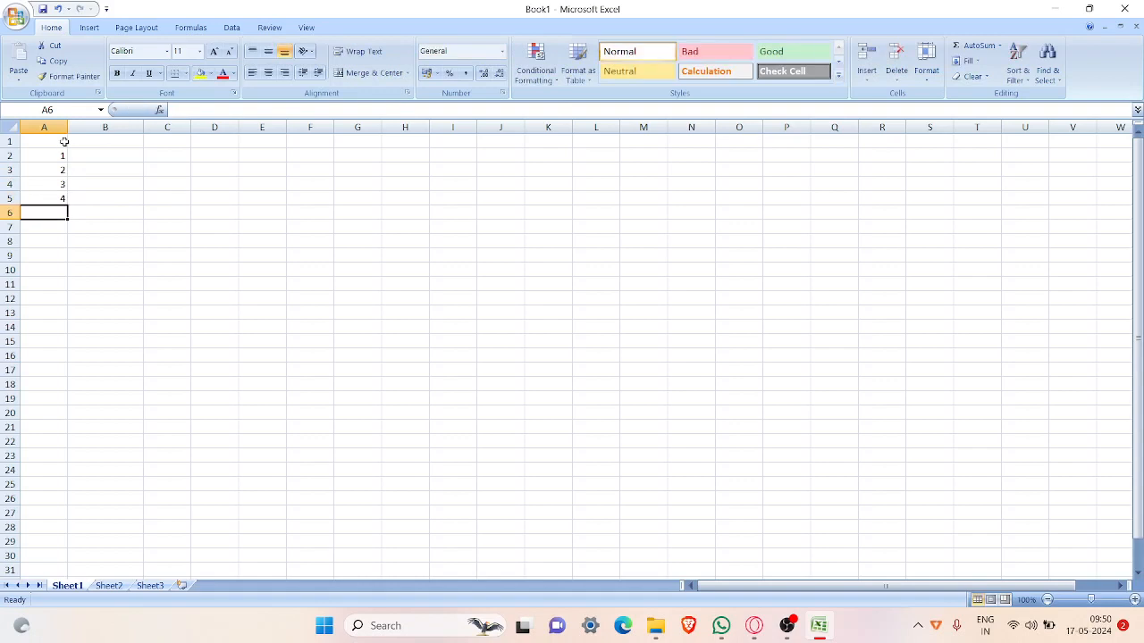
type("5")
Step: Enter the column headings No in A1 and Name in B1
key("Up")
key("Up")
key("Up")
key("Up")
key("Up")
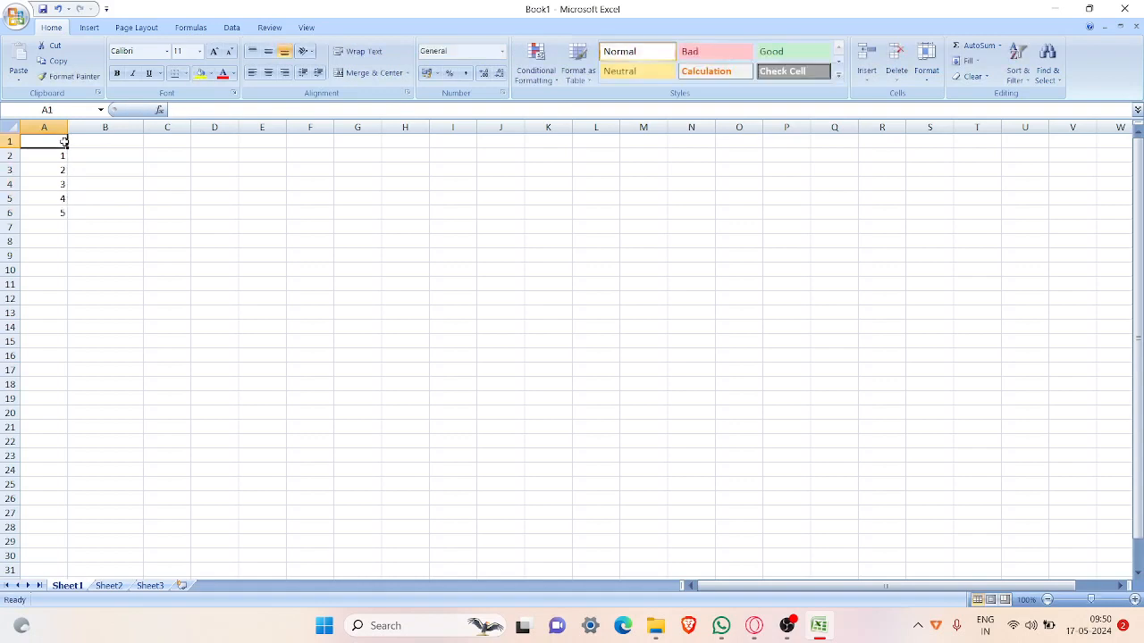
type("No")
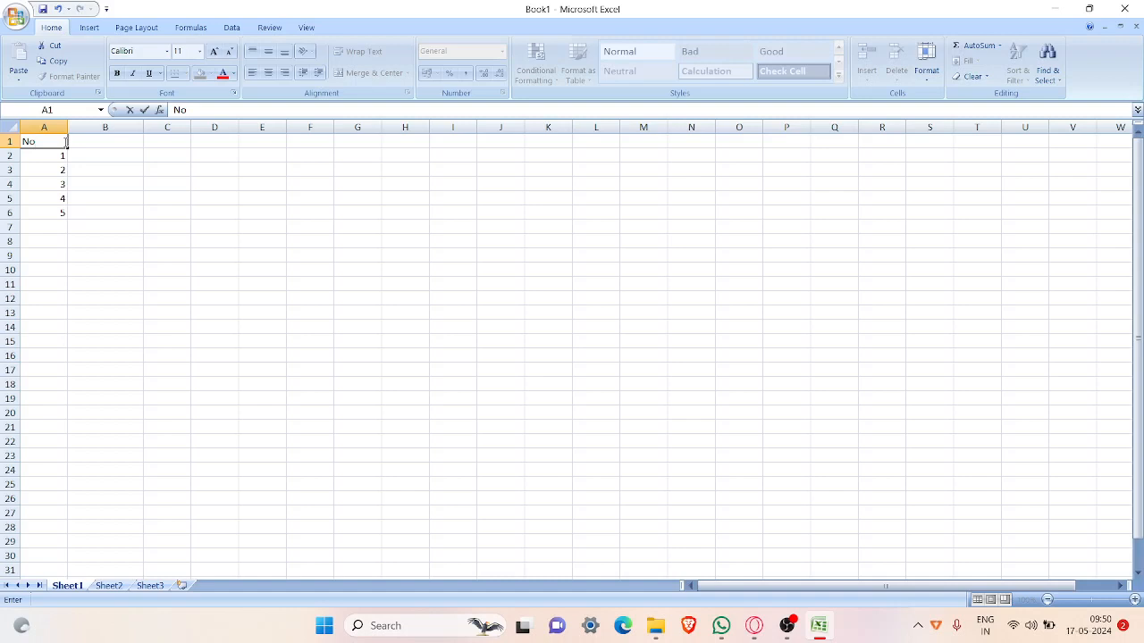
key("Tab")
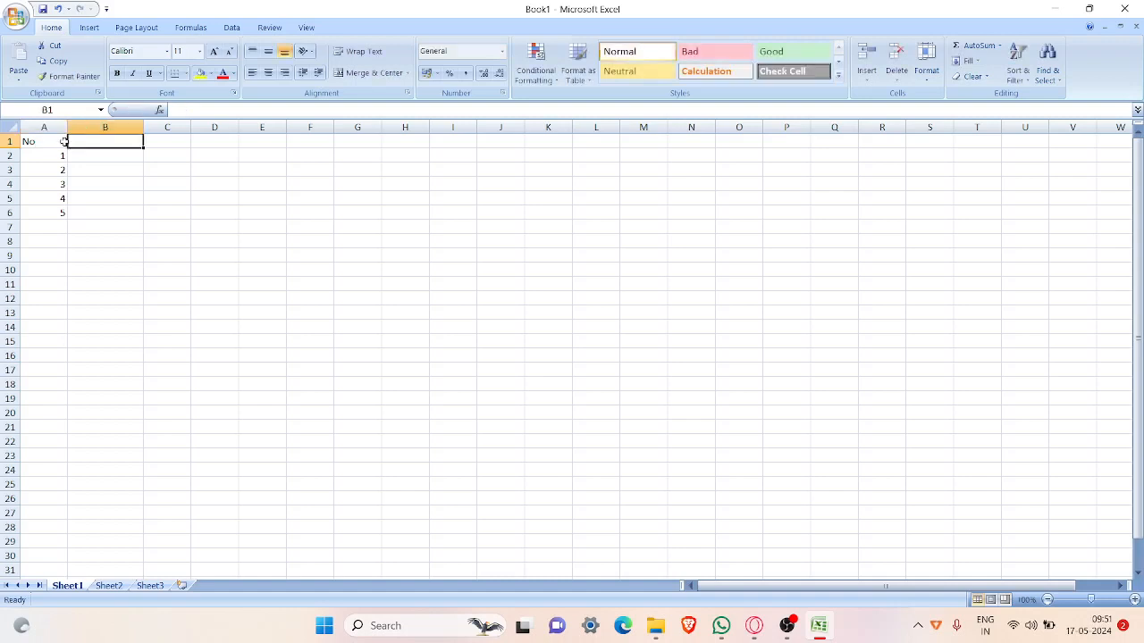
type("Name")
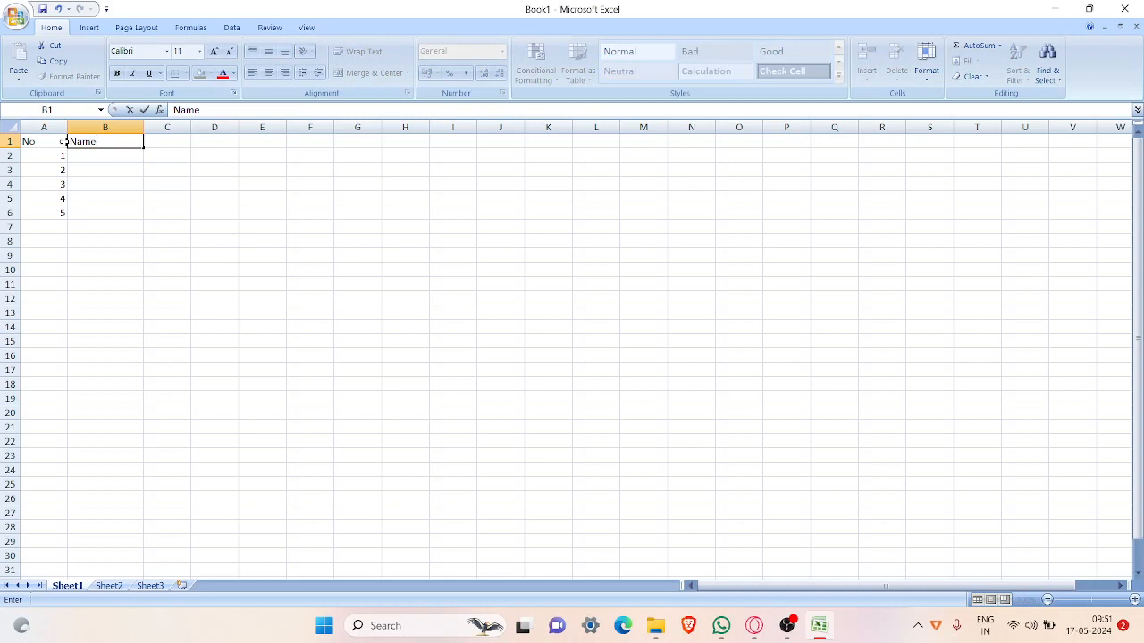
key("Return")
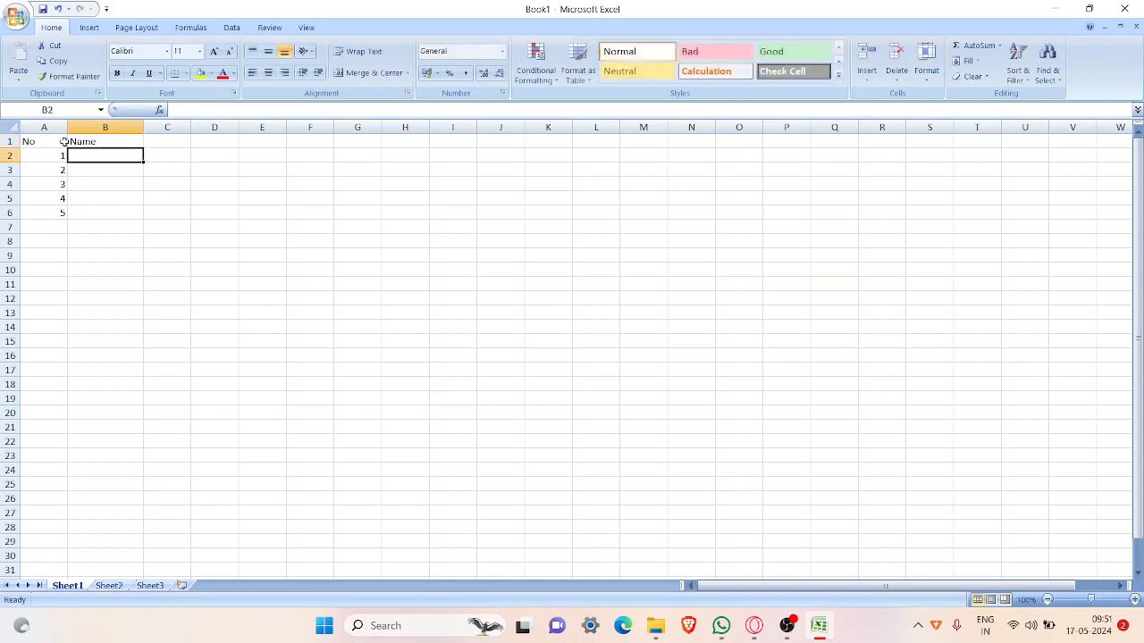
Step: Enter the first three people's names in cells B2 to B4, each starting with a capital letter
type("Mala")
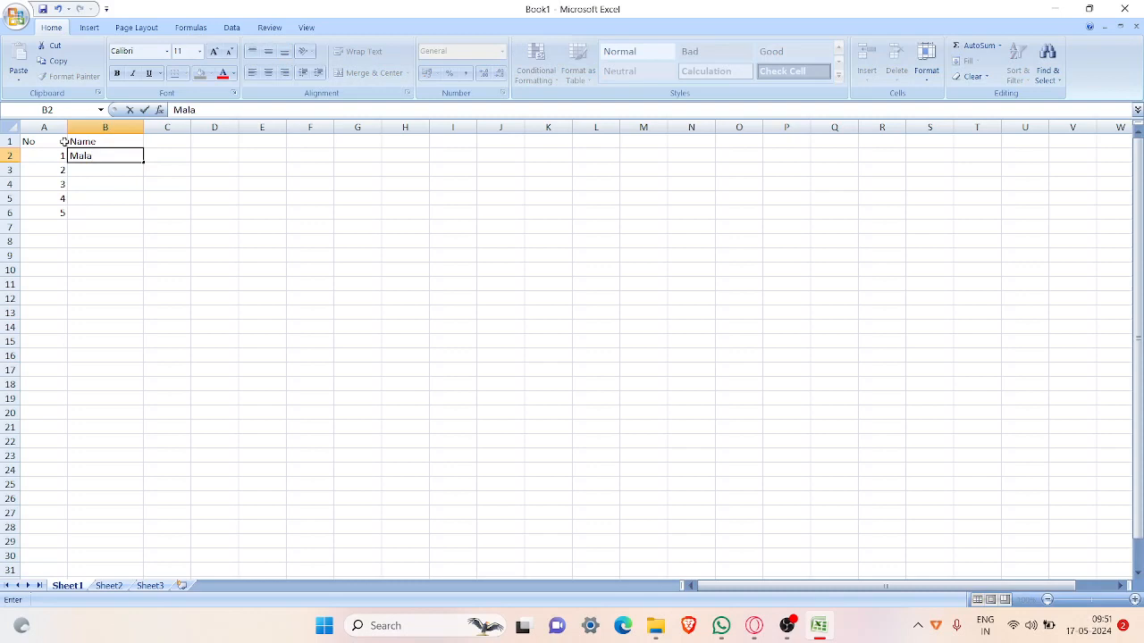
key("Return")
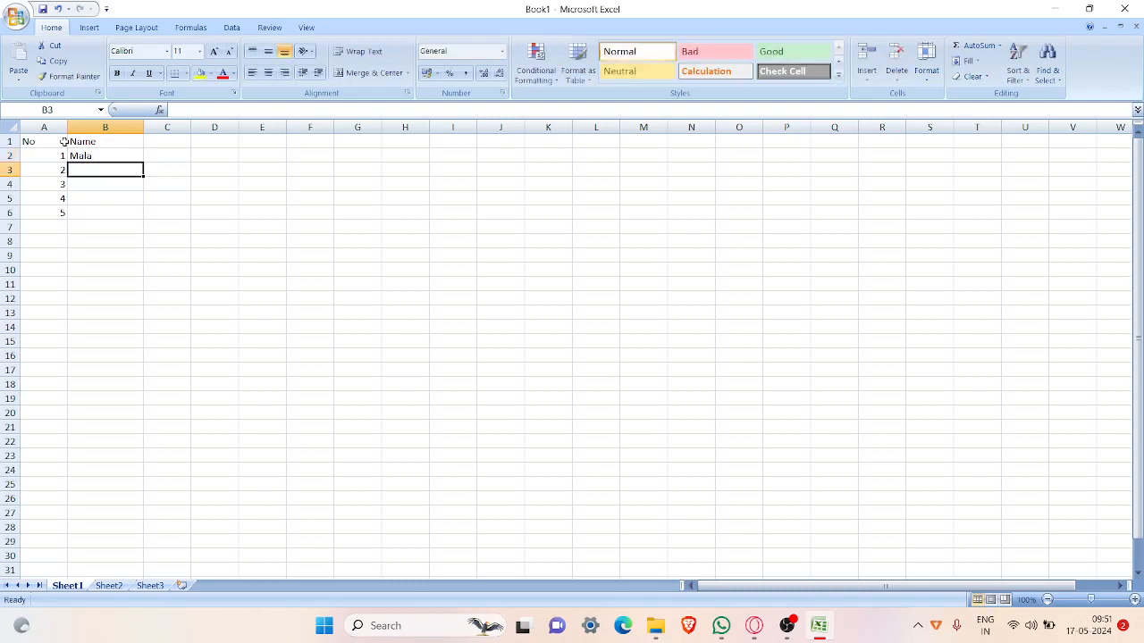
type("Ram")
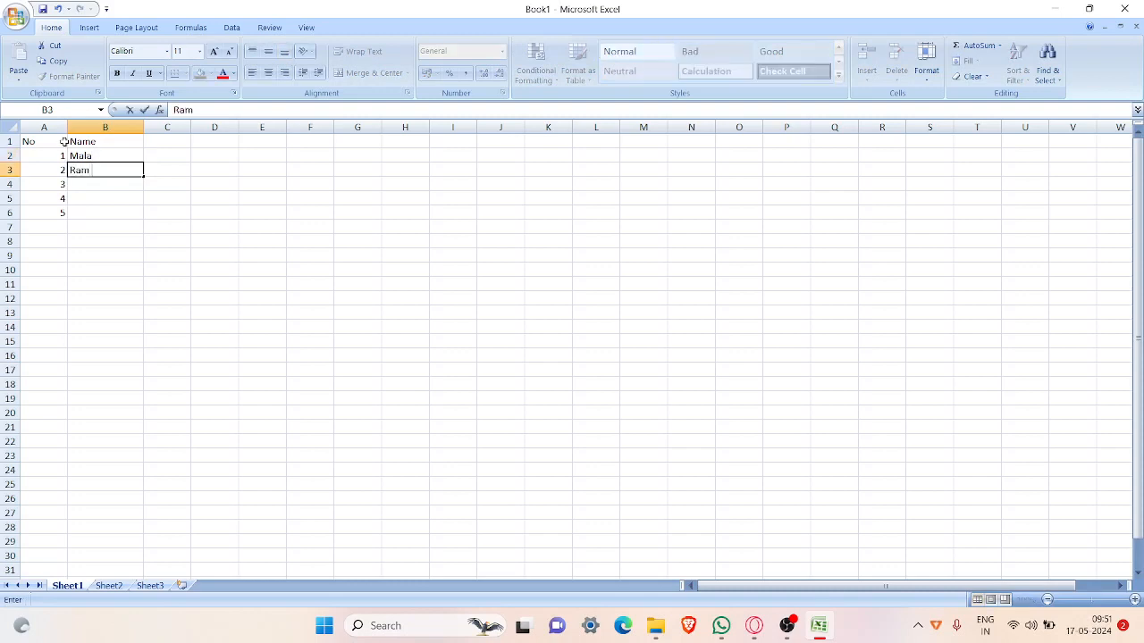
key("Return")
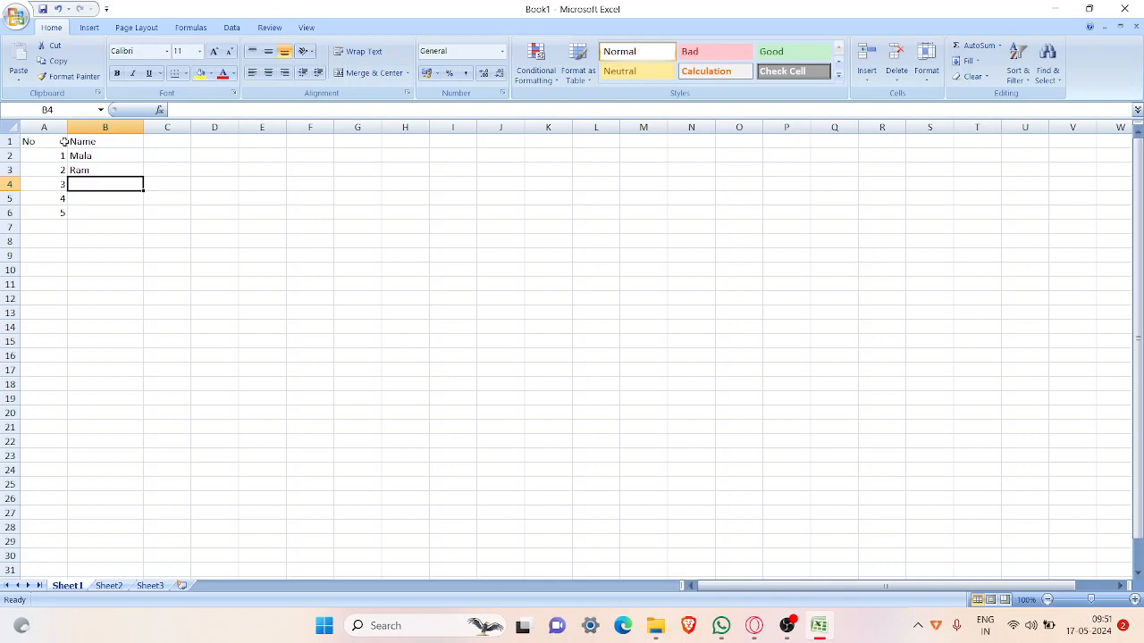
type("sala")
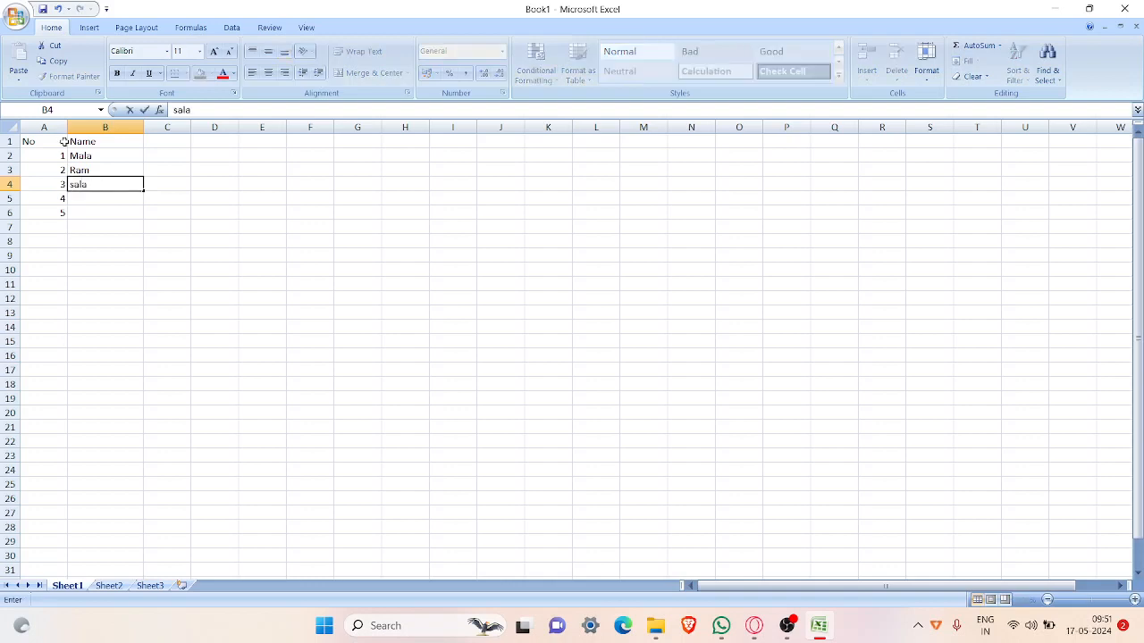
key("ctrl+Return")
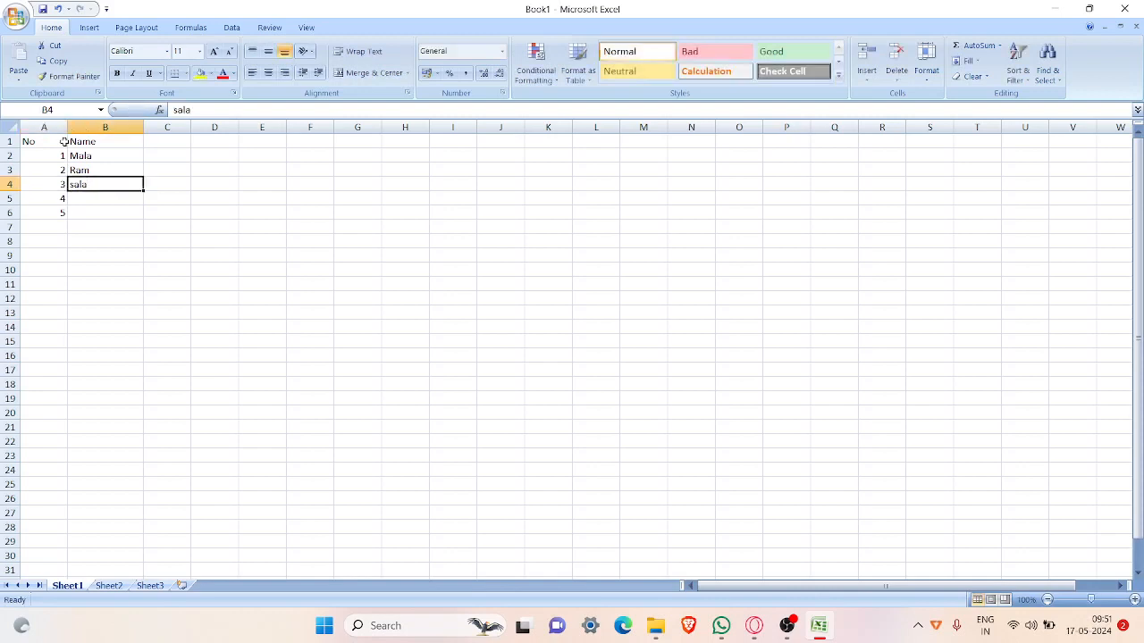
key("BackSpace")
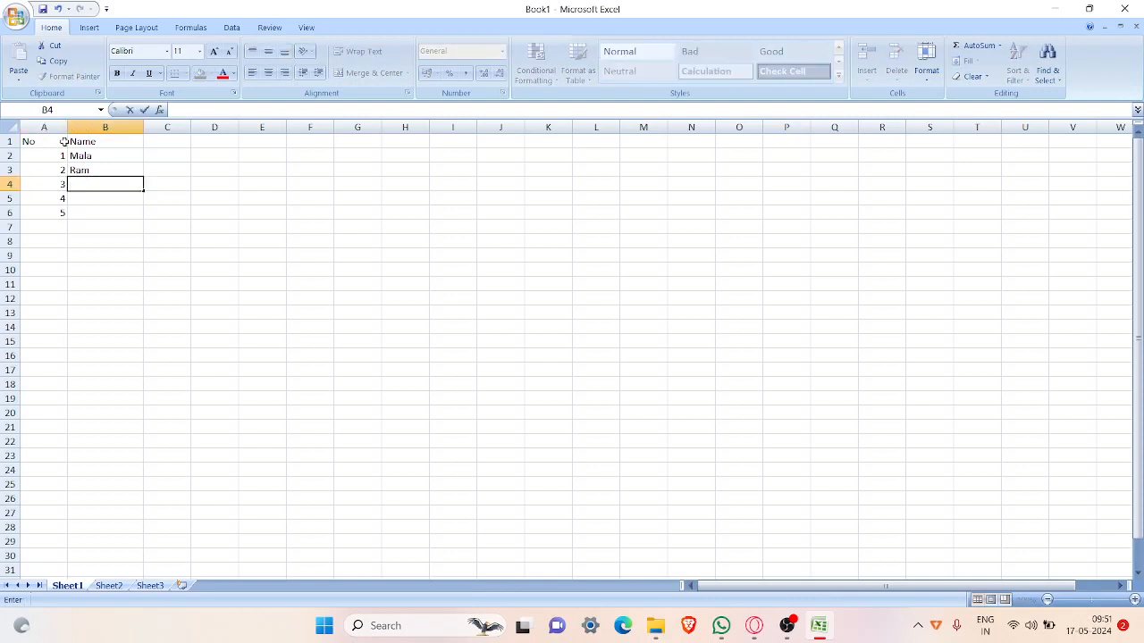
type("Sala")
key("Return")
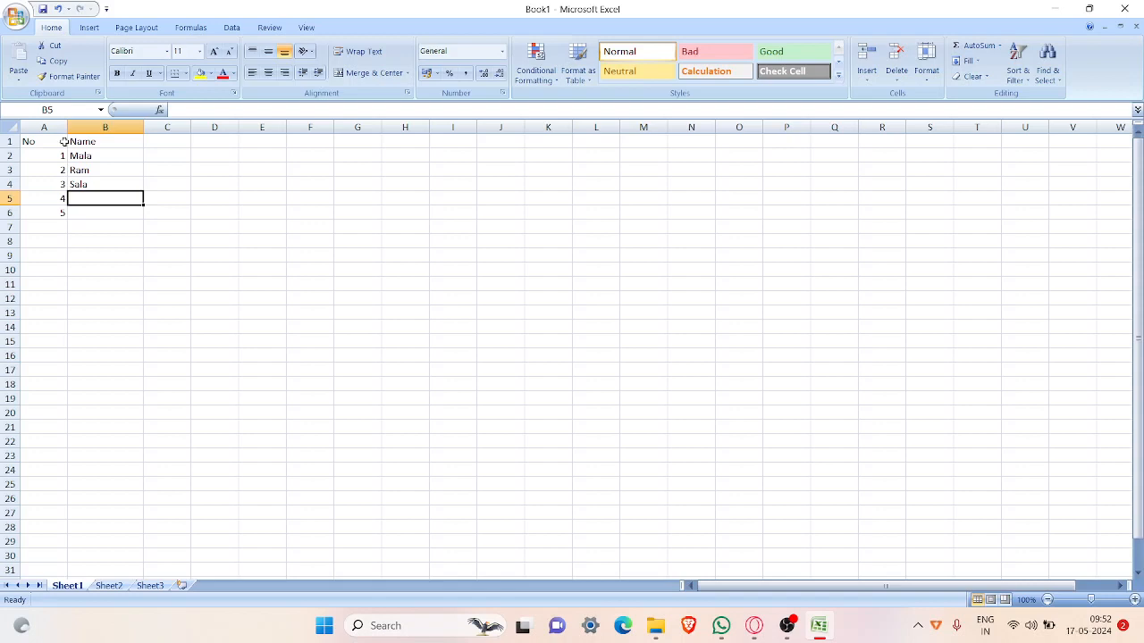
Step: Enter the people's names for numbers 4 and 5 in cells B5 and B6, in lowercase
type("ku")
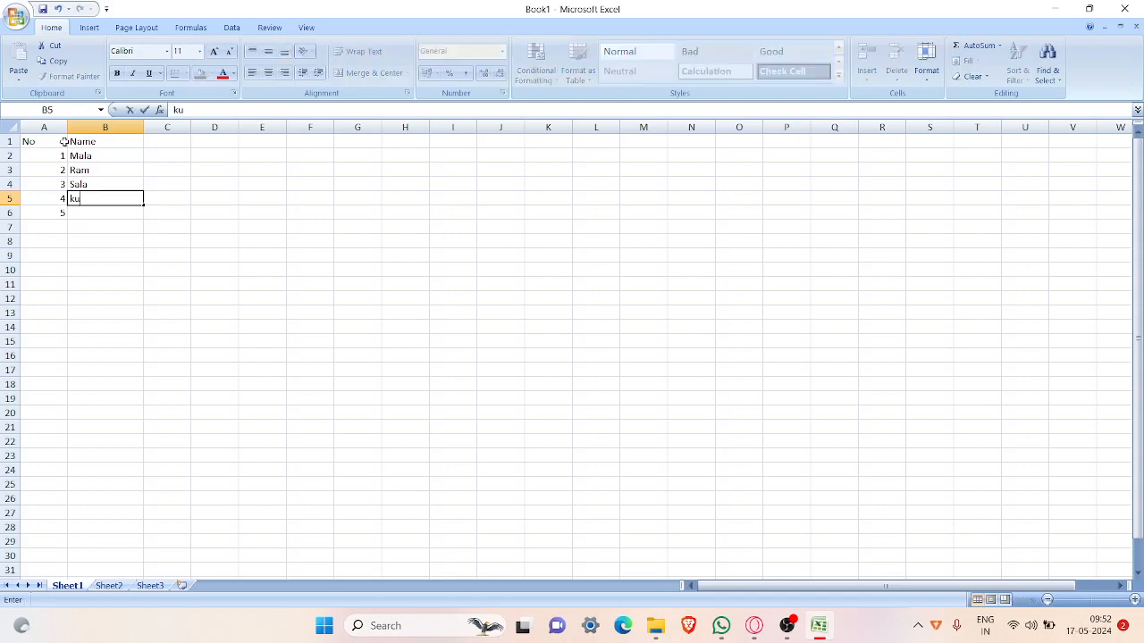
type("mar")
key("Return")
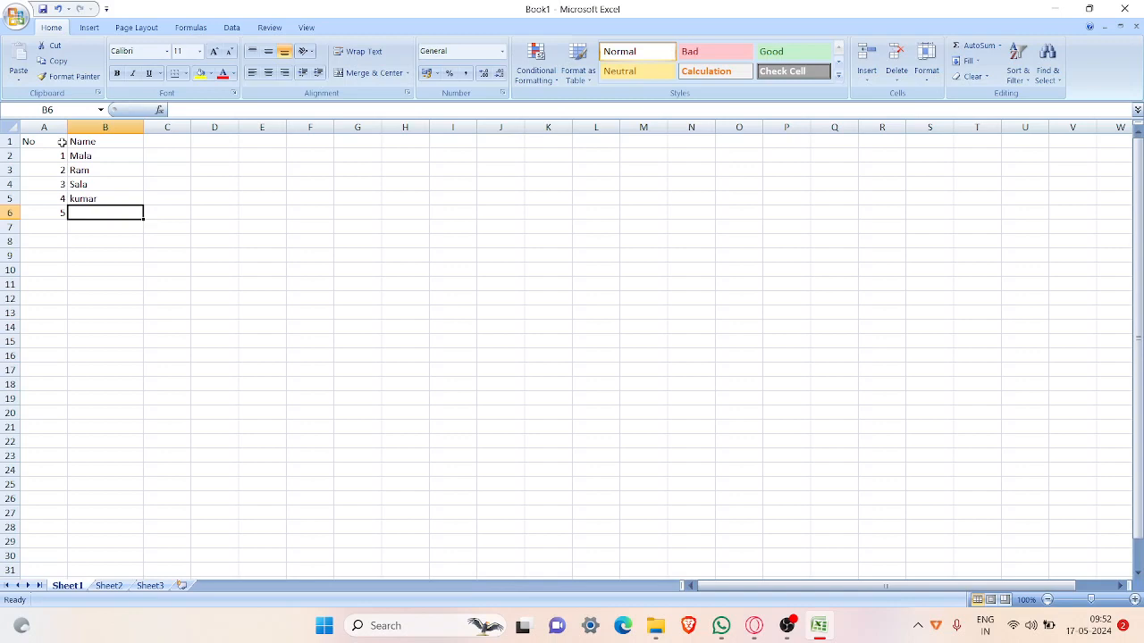
type("h")
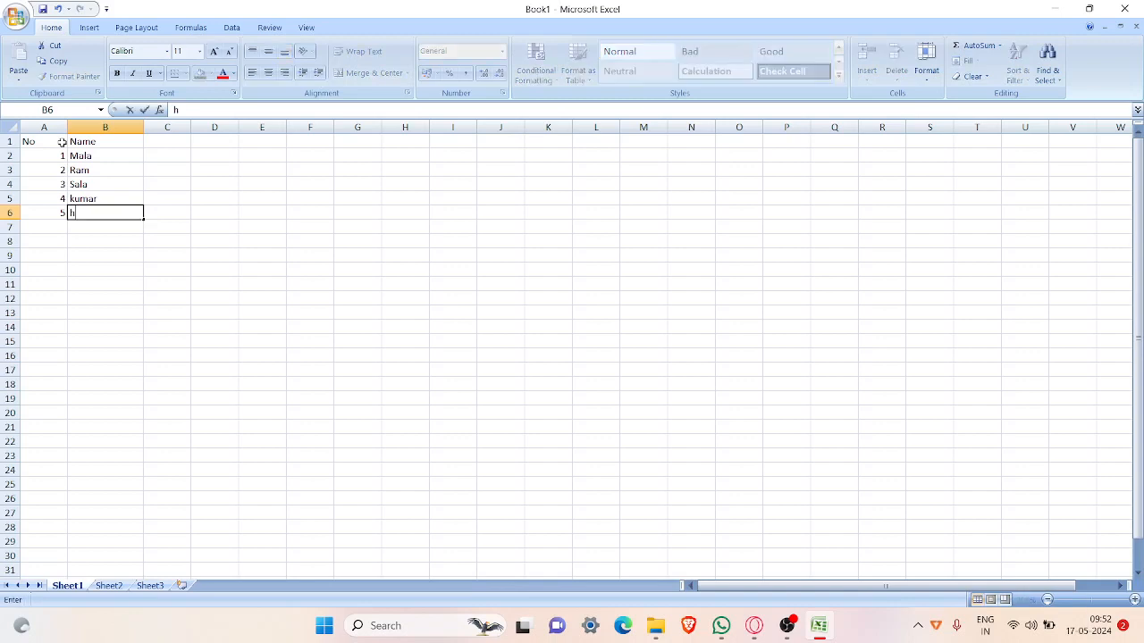
type("arini")
key("Tab")
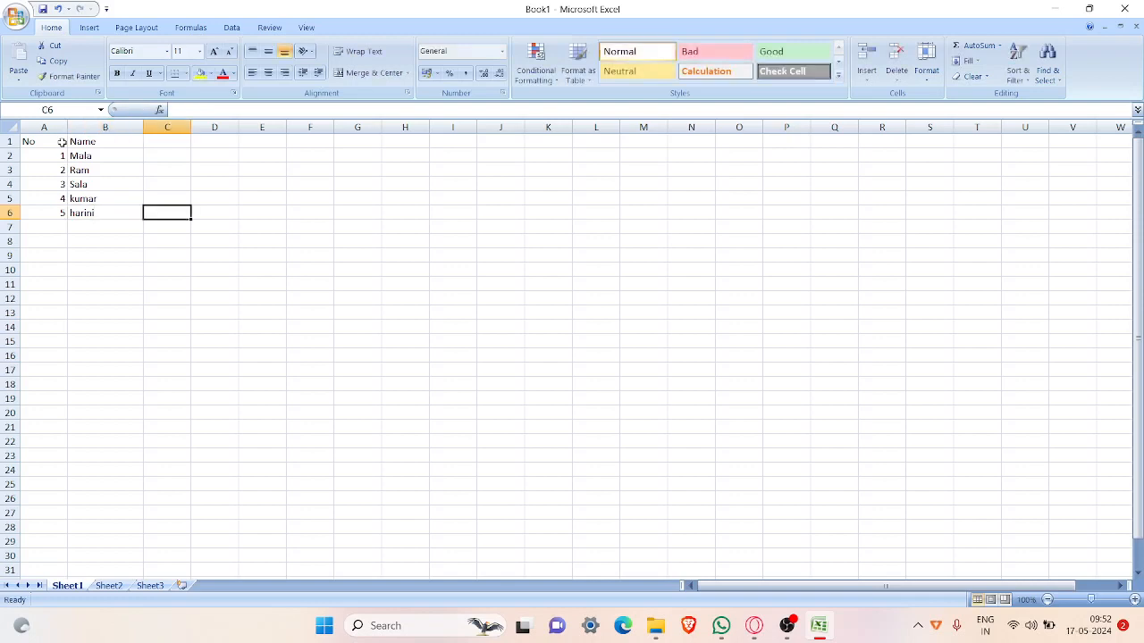
Step: Add the column headings Maths in C1, Science in D1 and Total in E1
key("Up")
key("Up")
key("Up")
key("Up")
key("Up")
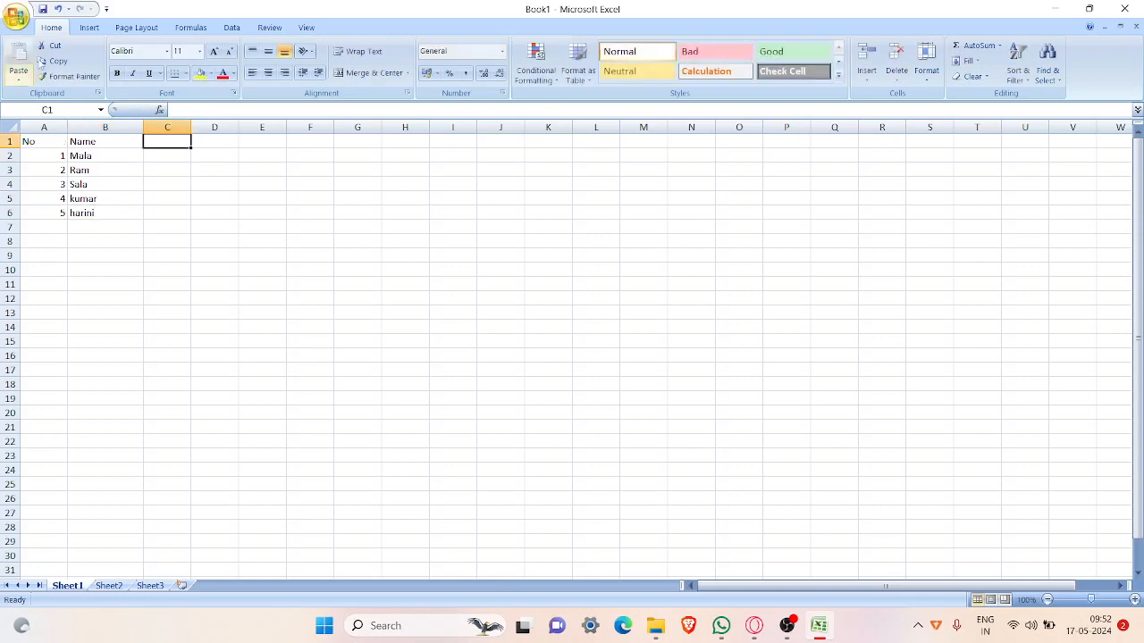
type("m")
key("BackSpace")
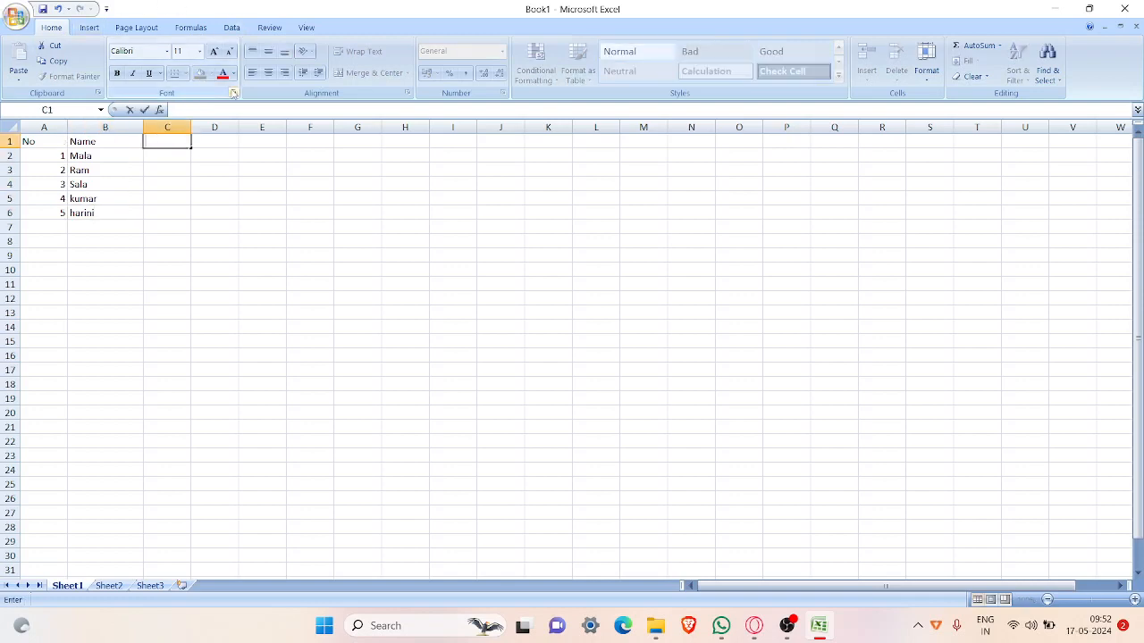
type("Maths")
key("Tab")
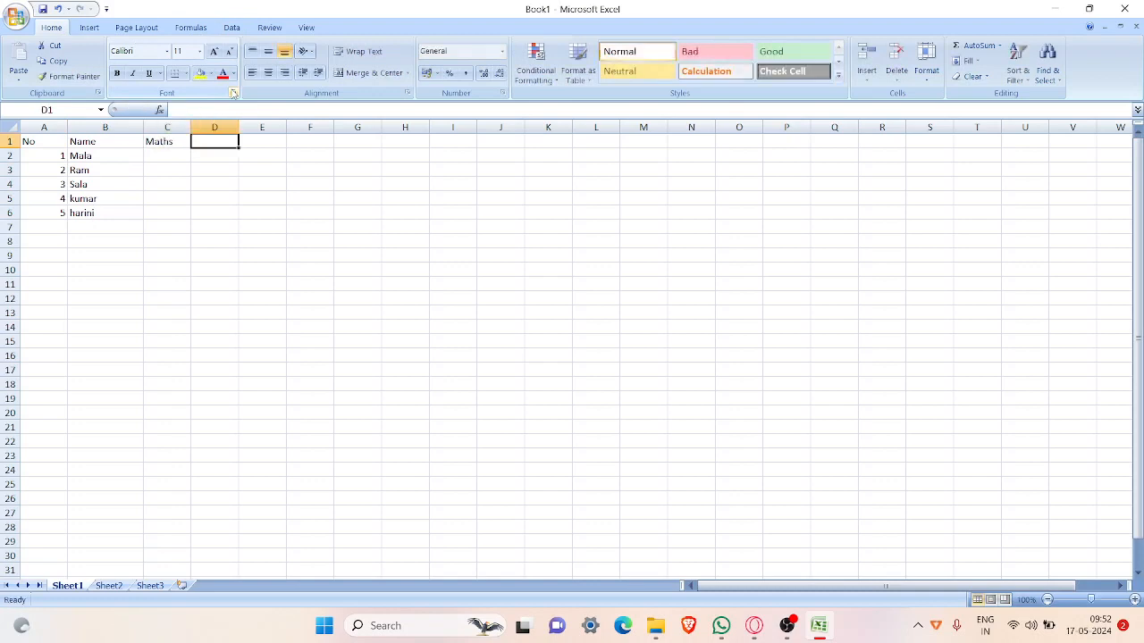
type("Science")
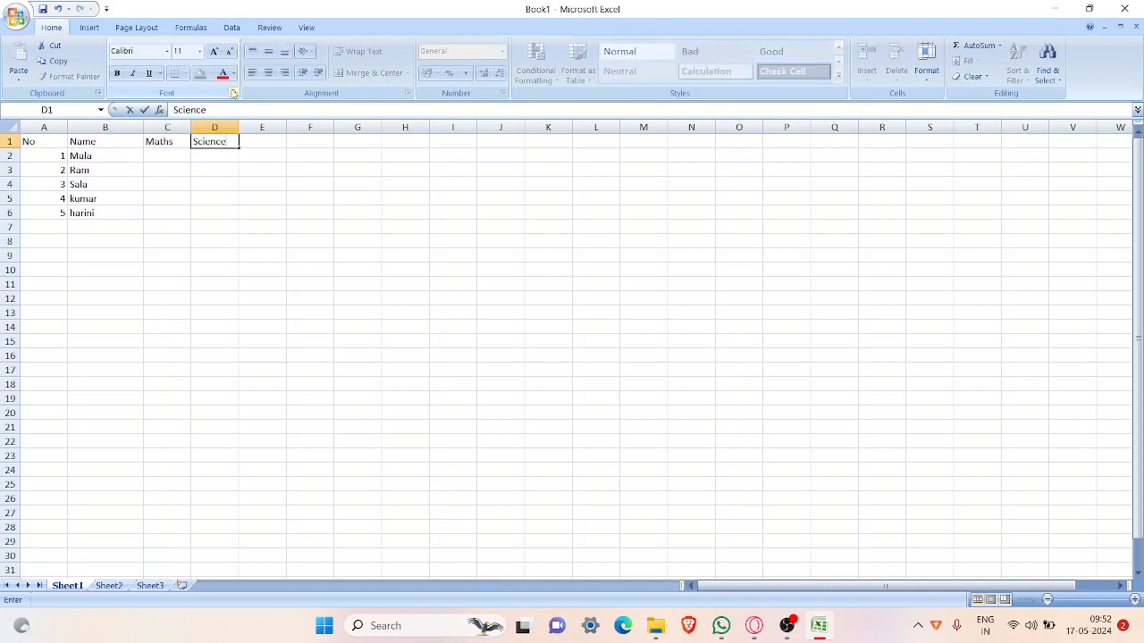
key("Tab")
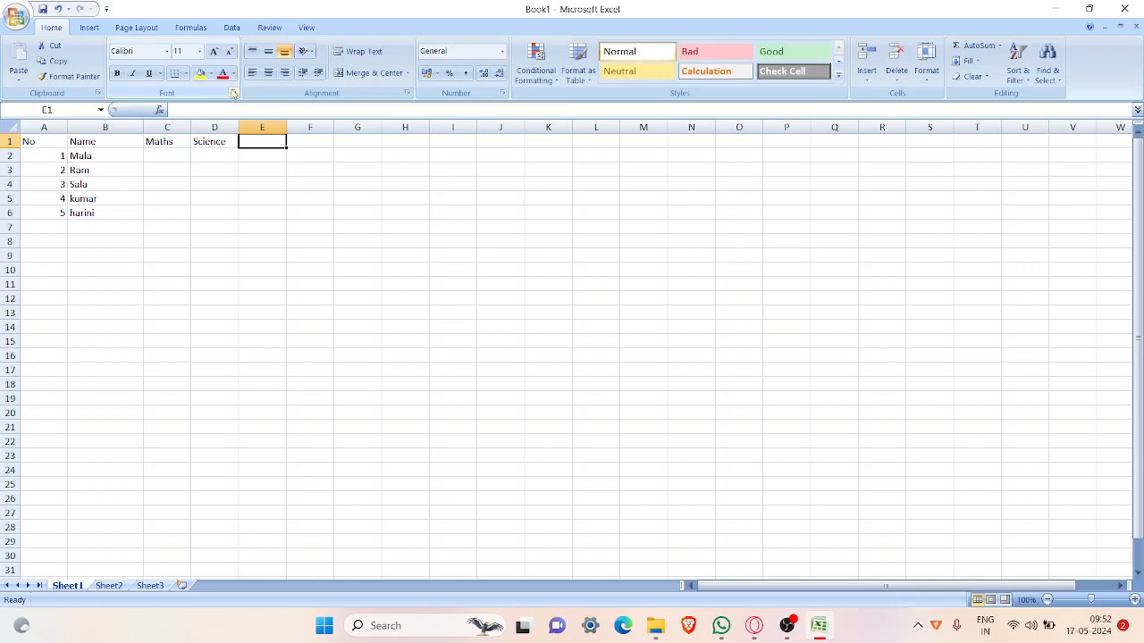
type("Tota")
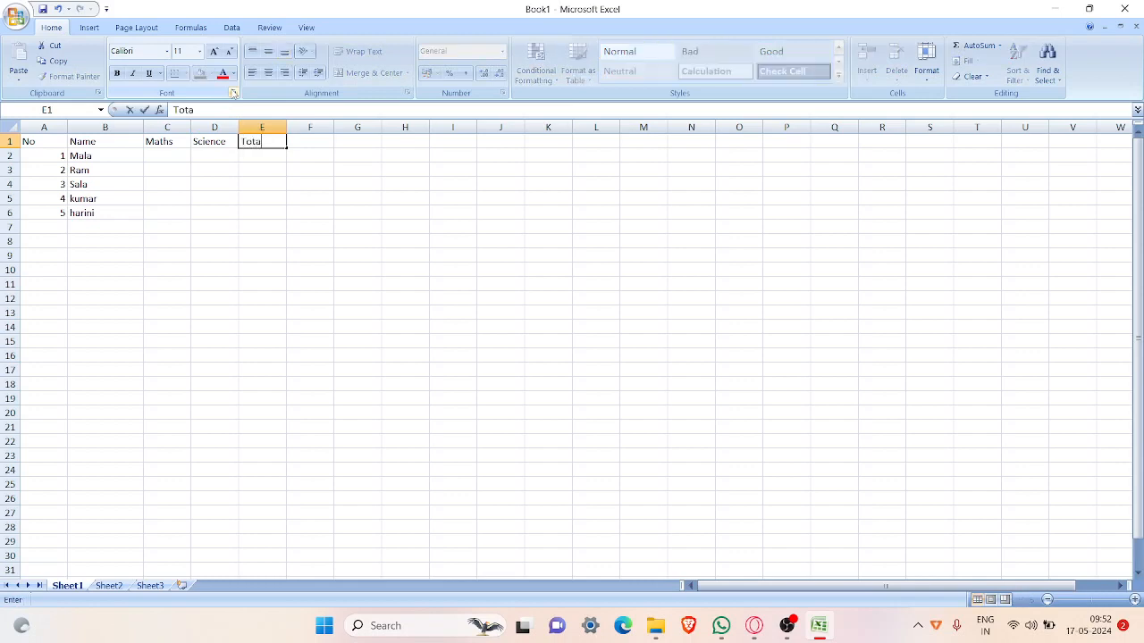
type("l")
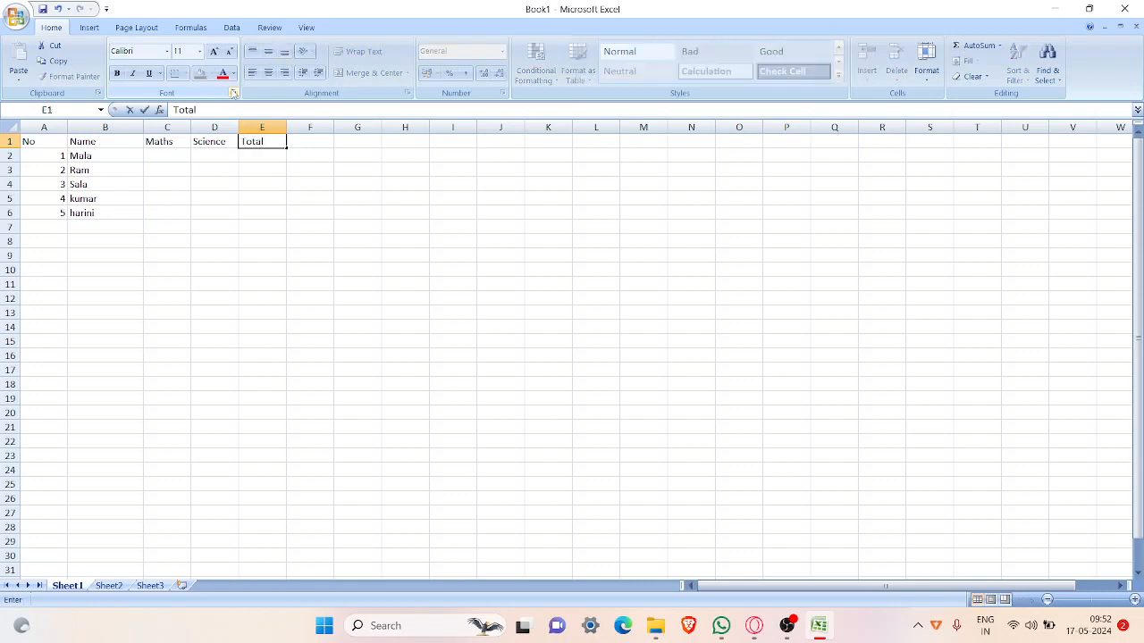
left_click(163, 162)
type("56")
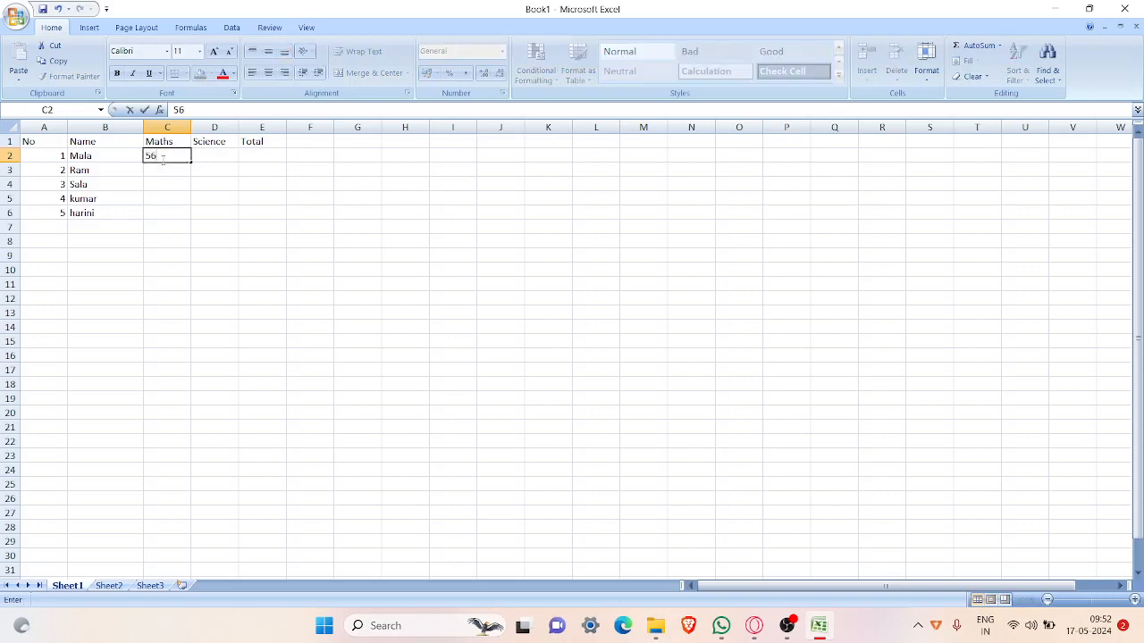
key("Return")
type("45")
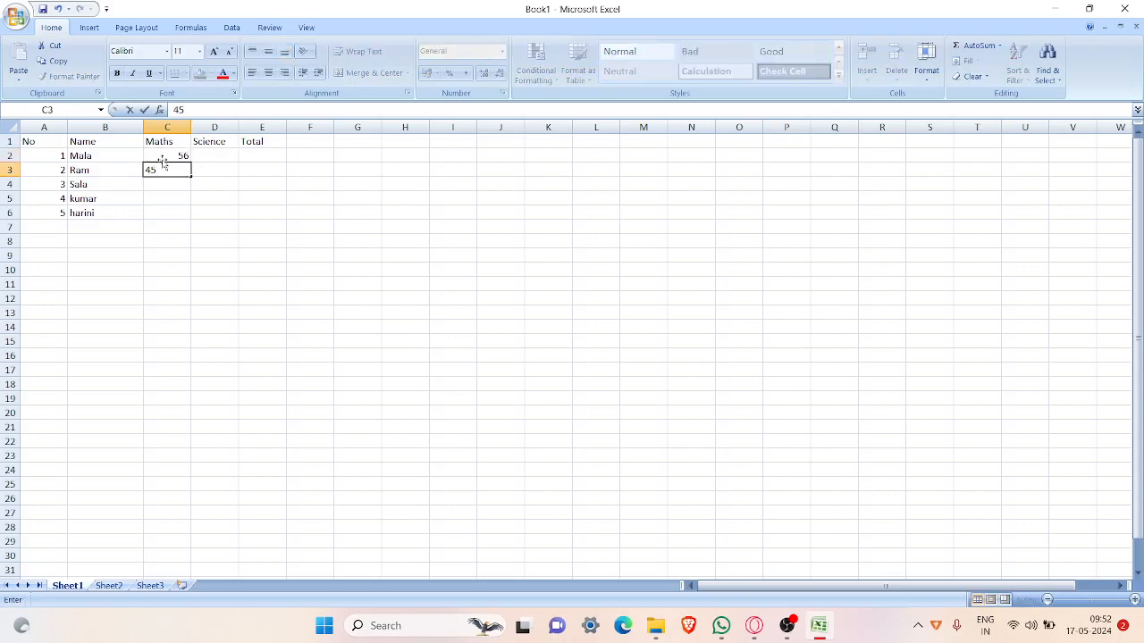
key("Return")
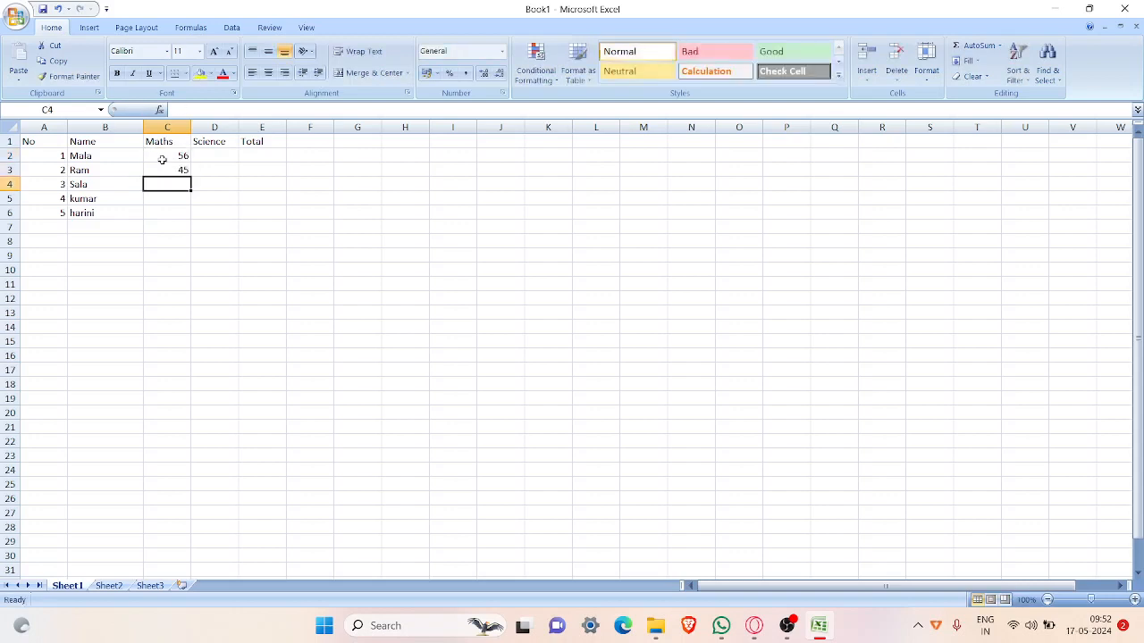
left_click(164, 161)
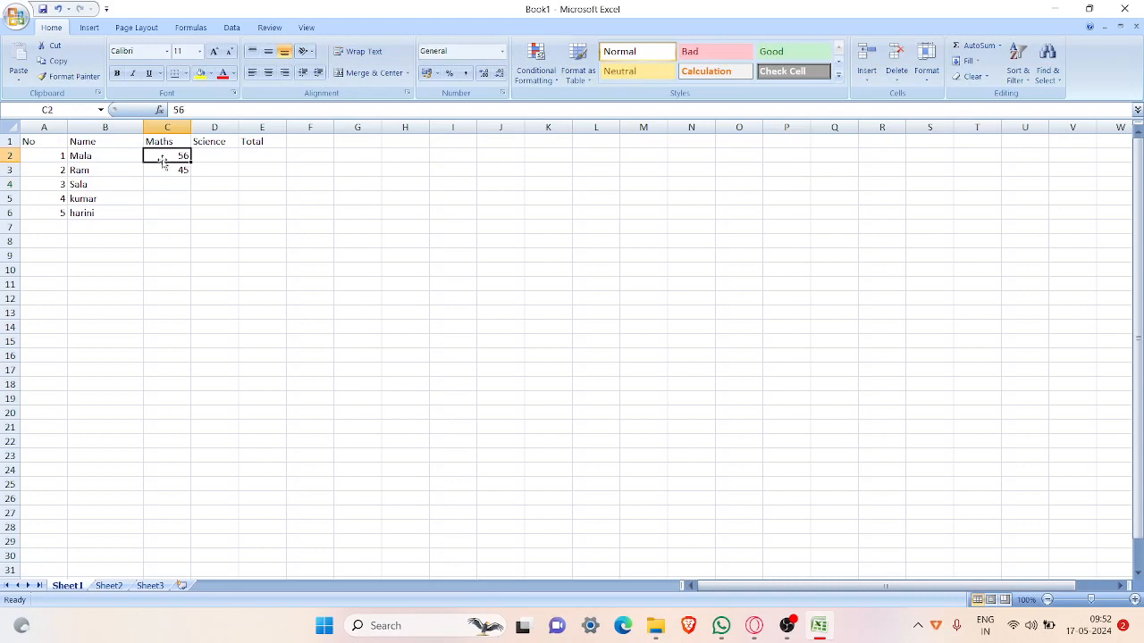
key("BackSpace")
key("Return")
key("Delete")
key("BackSpace")
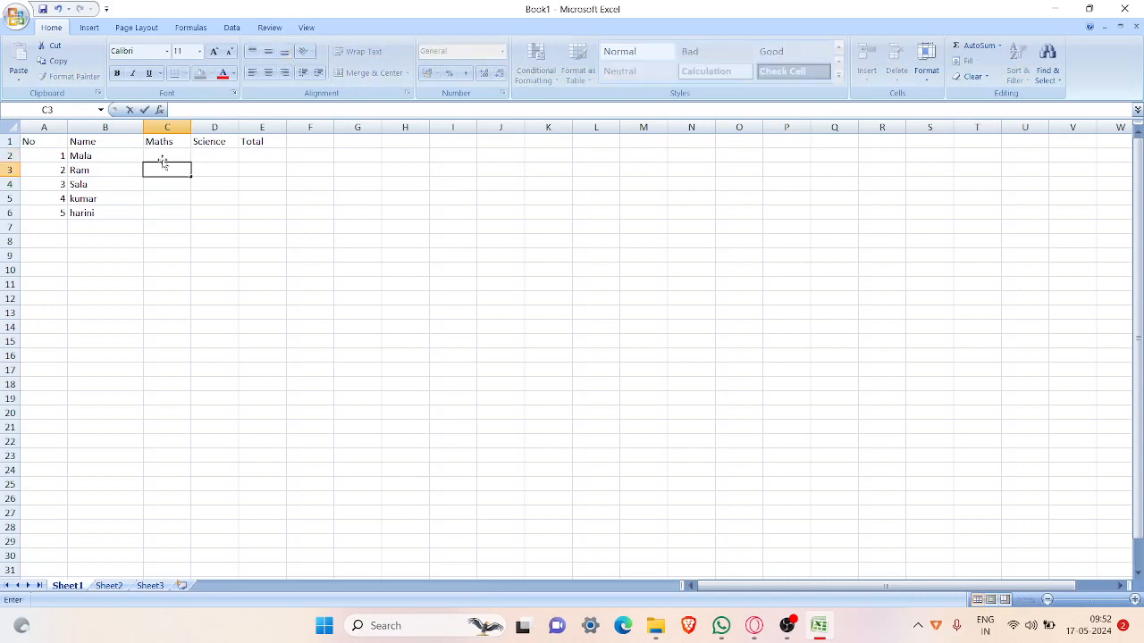
Step: Enter the Maths marks 75, 80, 85, 90 and 75 in cells C2 through C6
left_click(163, 157)
type("75")
key("Return")
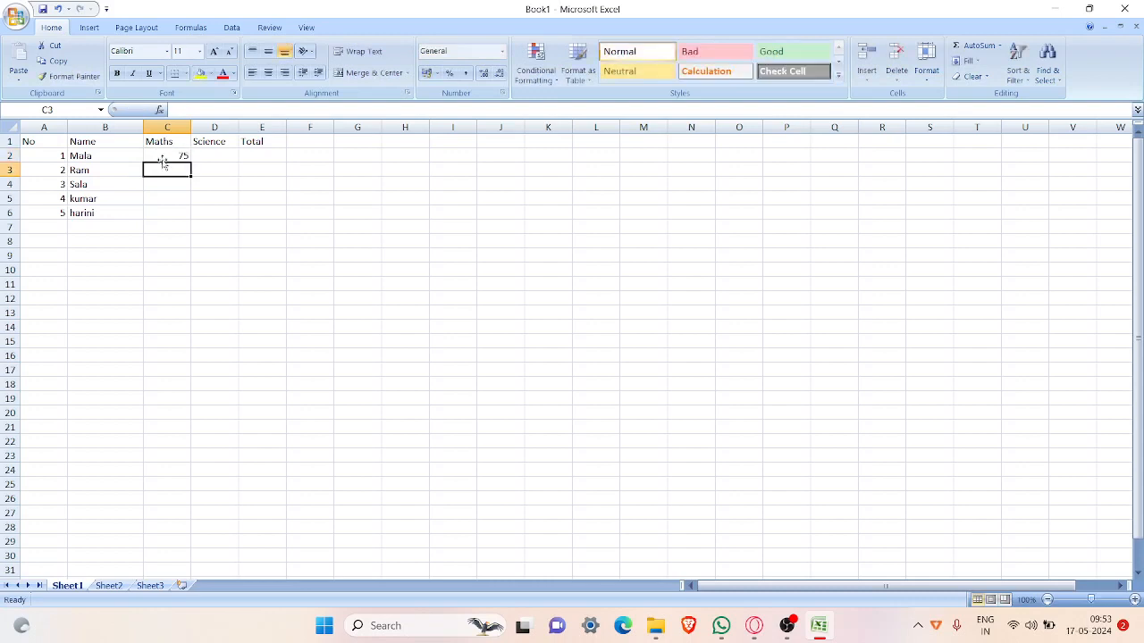
type("80")
key("Return")
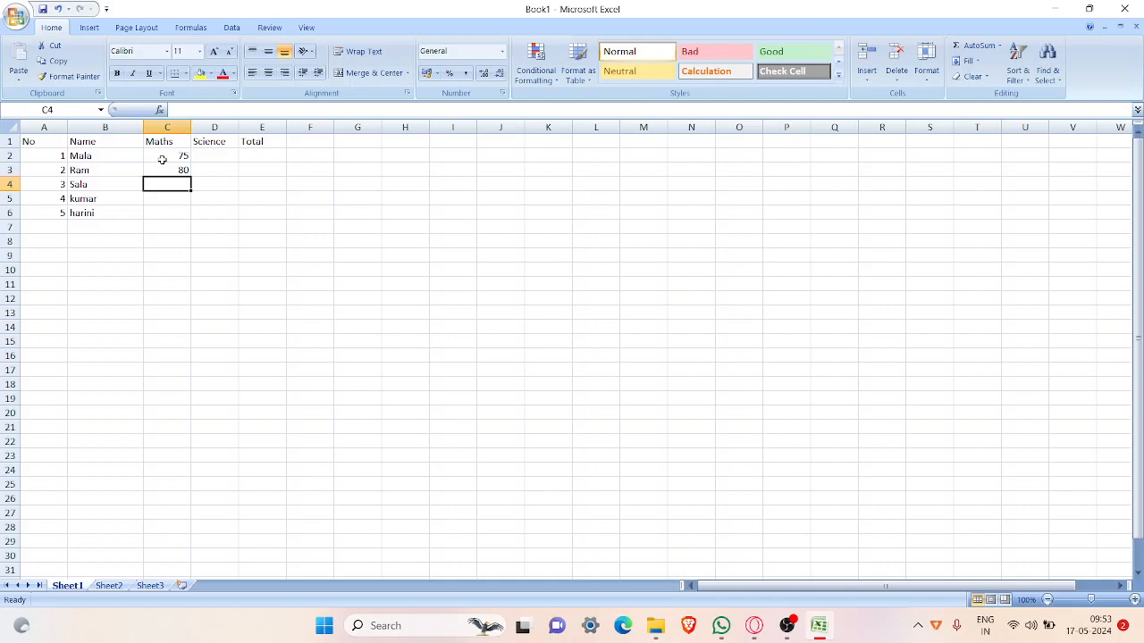
type("5")
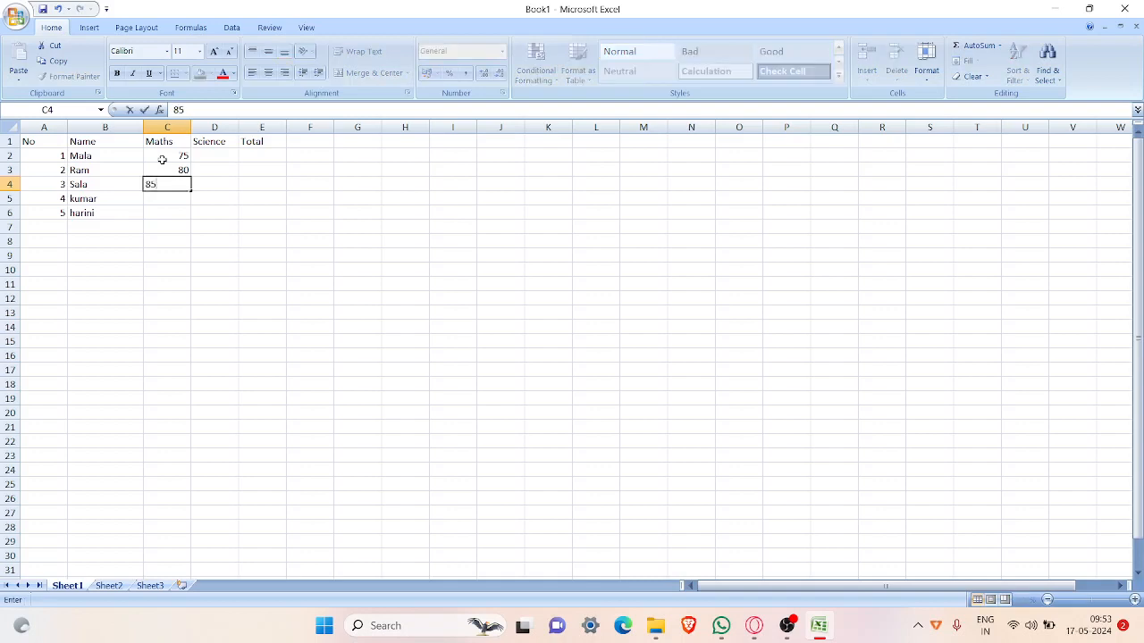
key("Return")
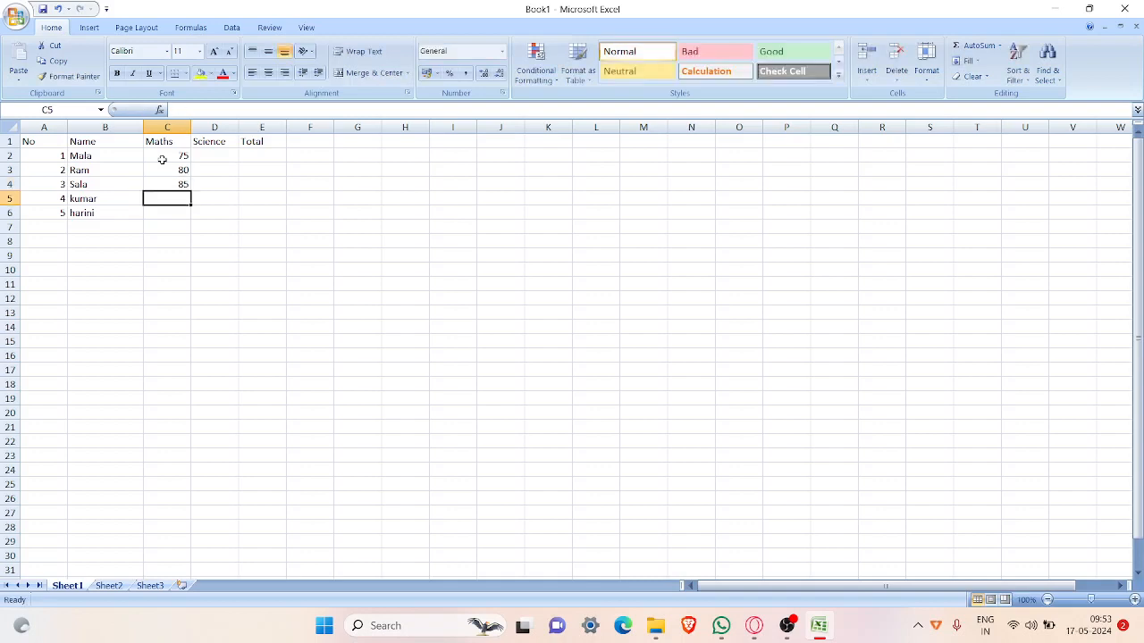
type("90")
key("Return")
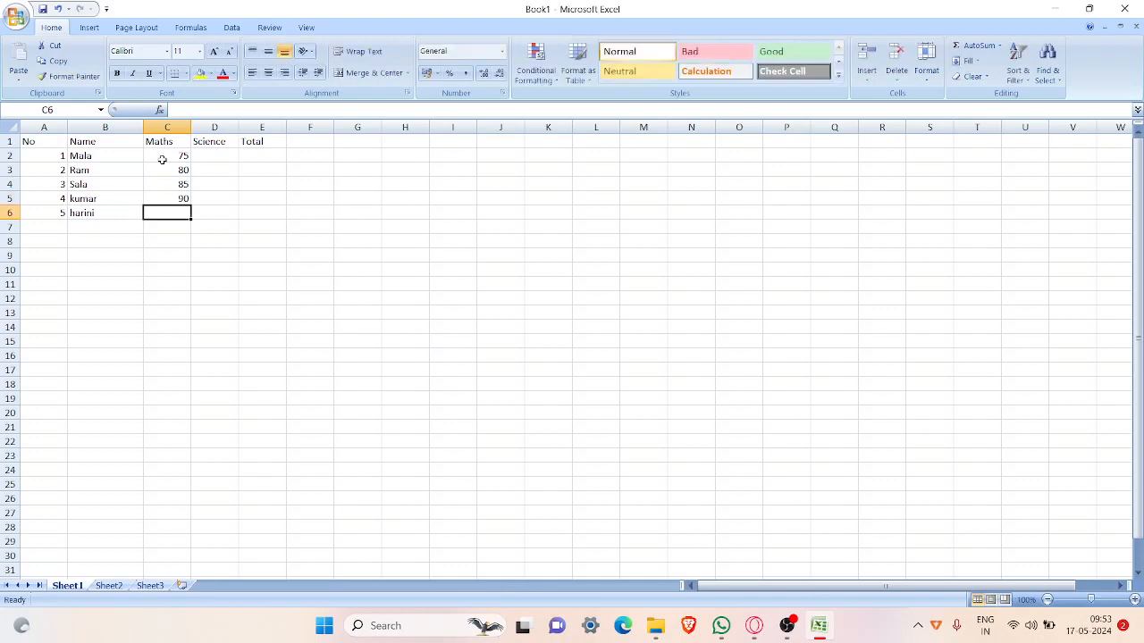
type("75")
key("Tab")
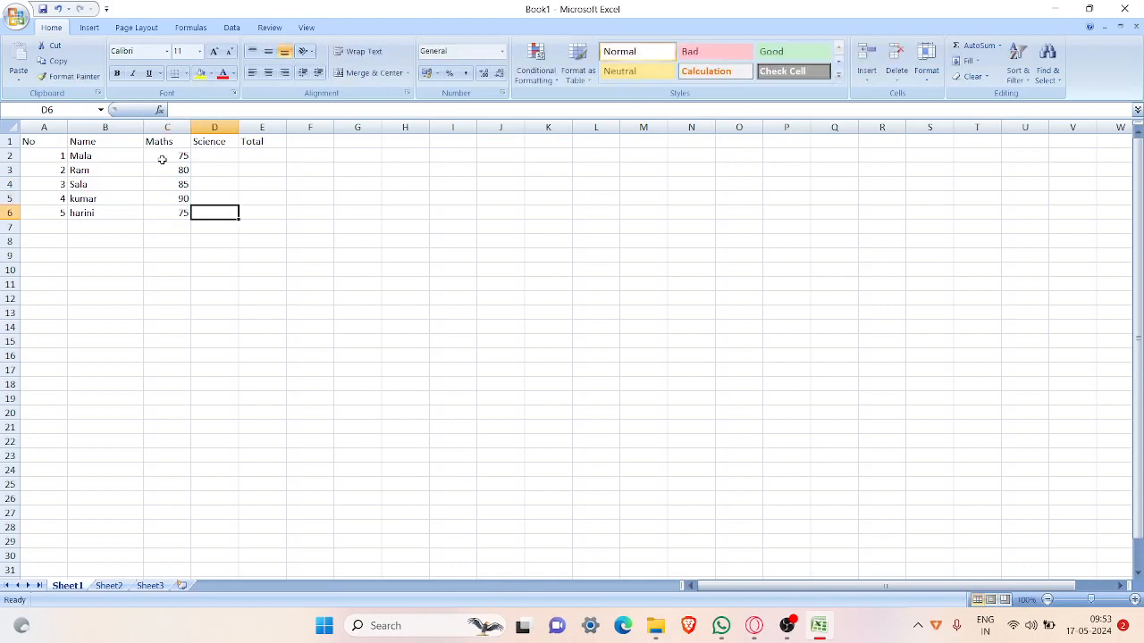
Step: Enter the Science marks 80, 75, 80, 75 and 80 in cells D2 through D6
key("Up")
key("Up")
key("Up")
key("Up")
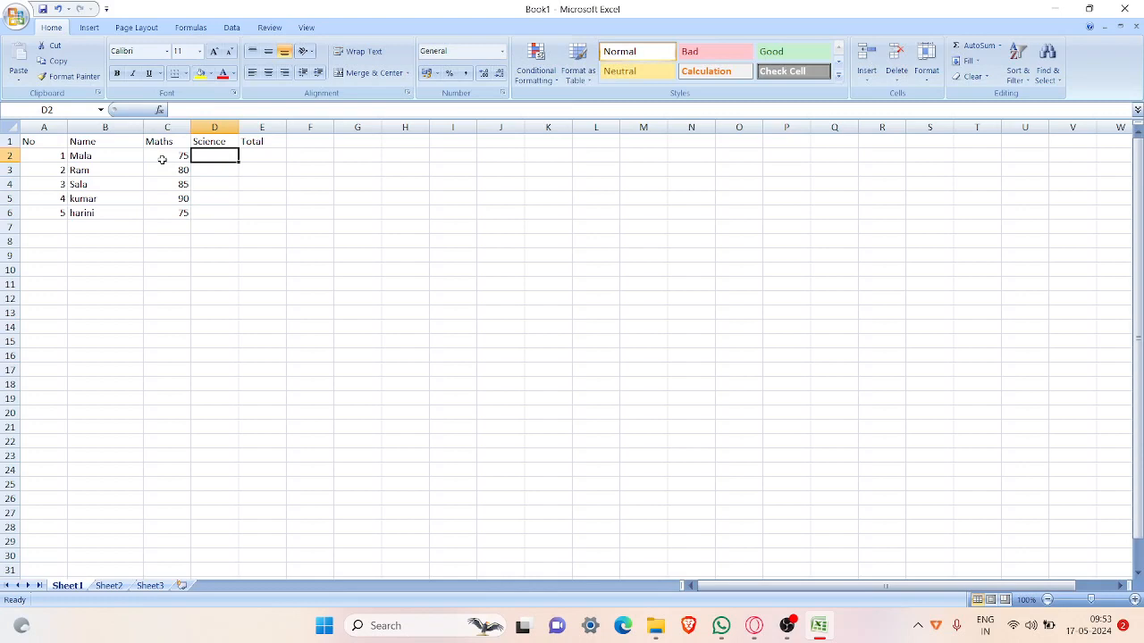
type("80")
key("Return")
type("75")
key("Return")
key("Right")
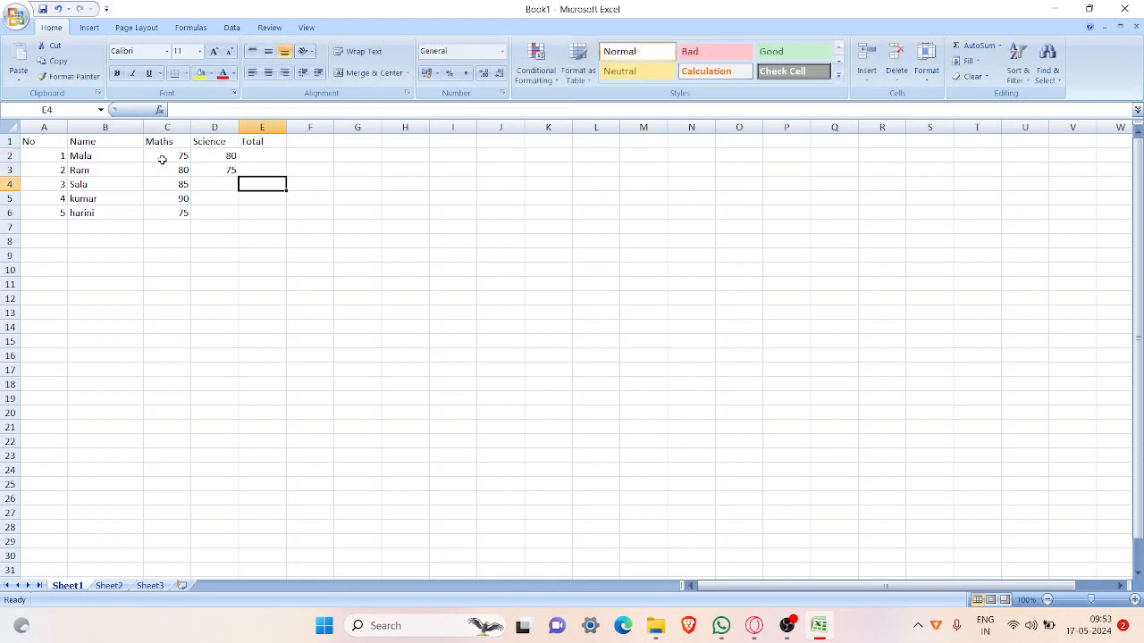
key("Left")
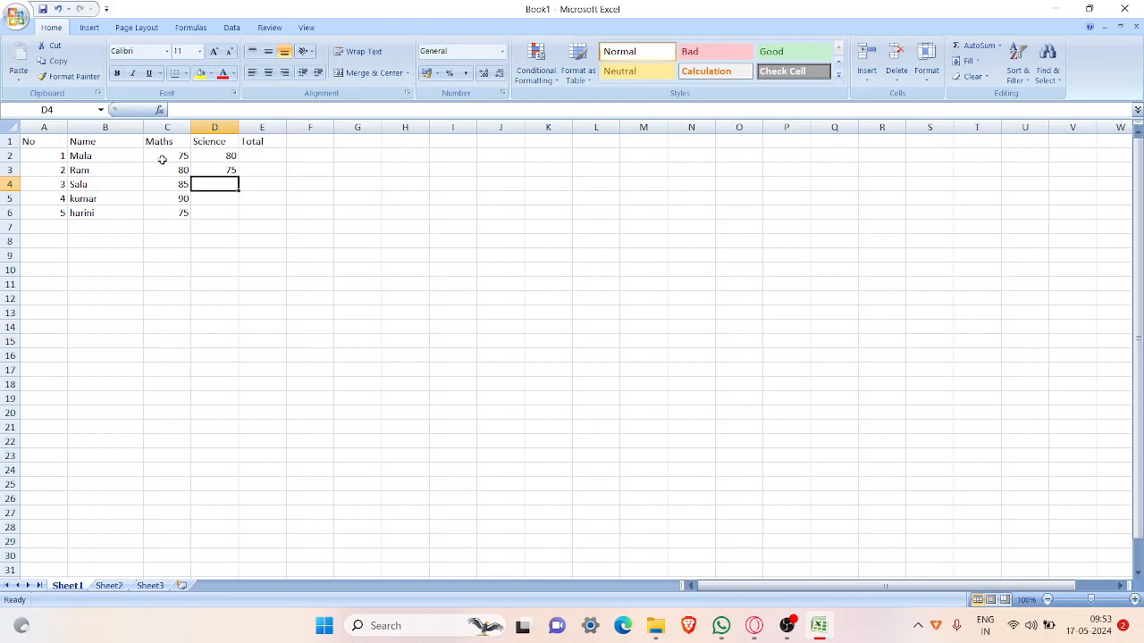
type("80")
key("Return")
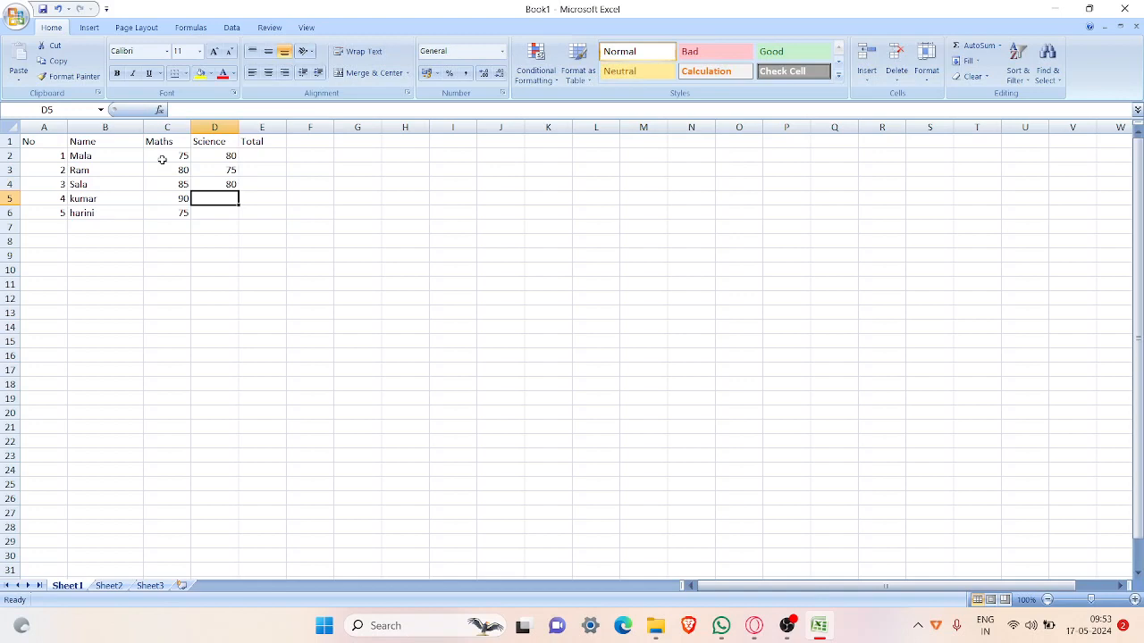
type("75")
key("Return")
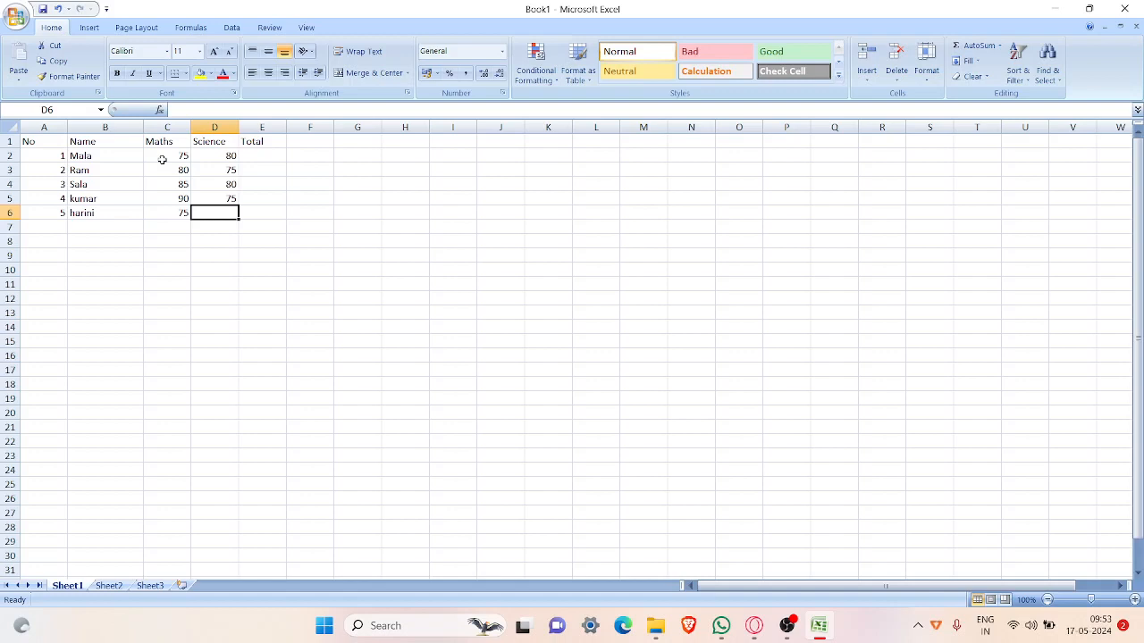
type("80")
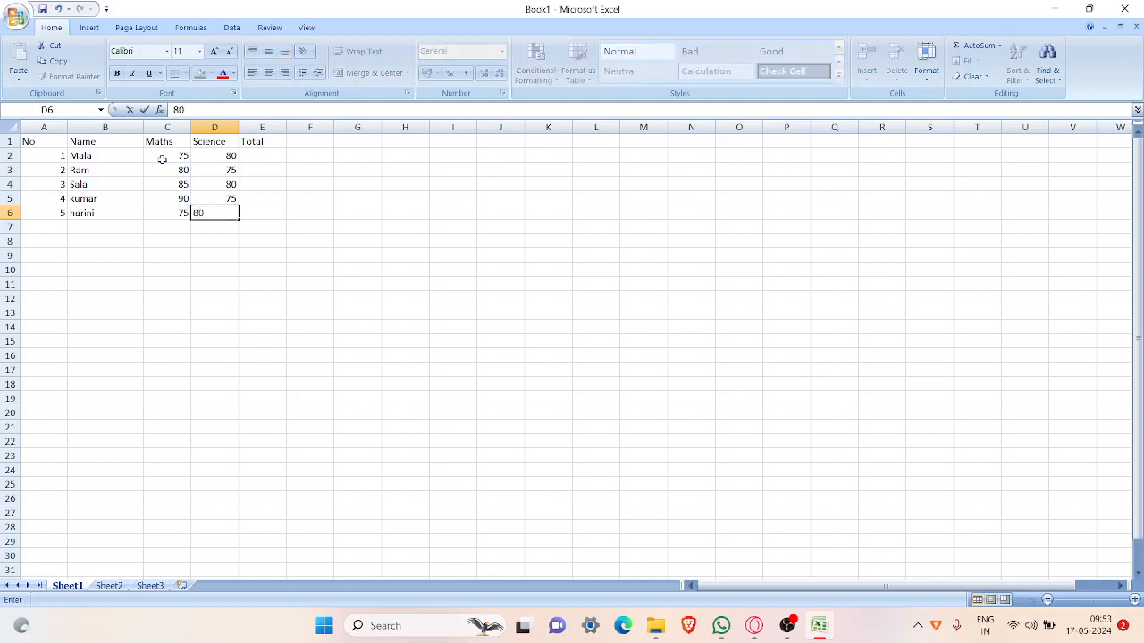
key("Tab")
Step: Insert an AutoSum total of C2:D2 in cell E2 for the first person
key("Up")
key("Up")
key("Up")
key("Up")
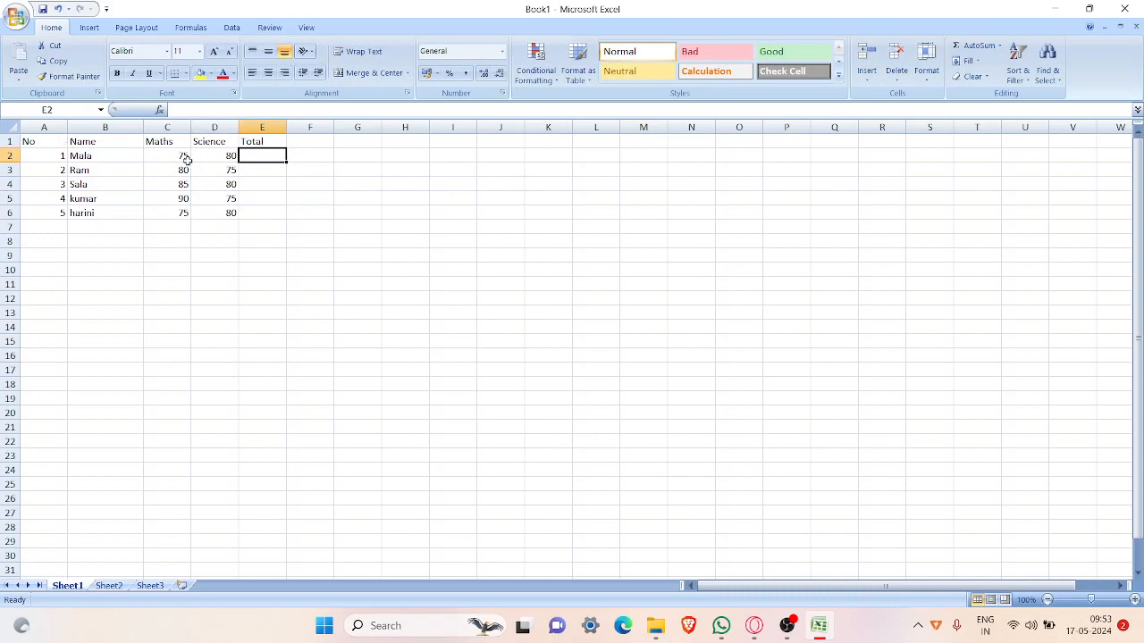
left_click(190, 27)
left_click(56, 80)
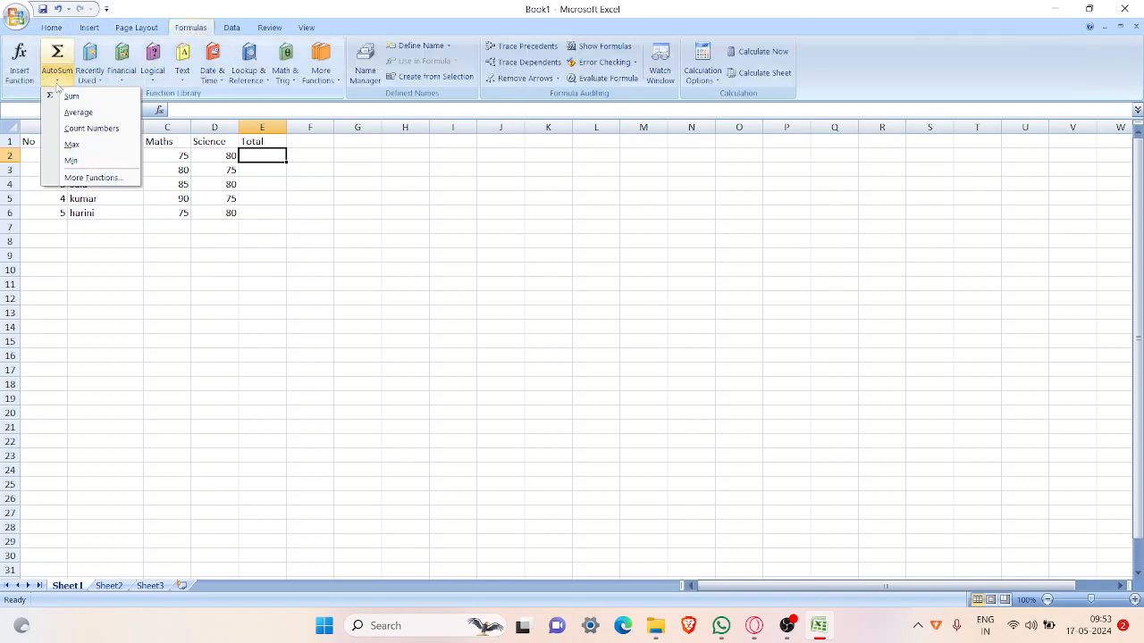
left_click(75, 95)
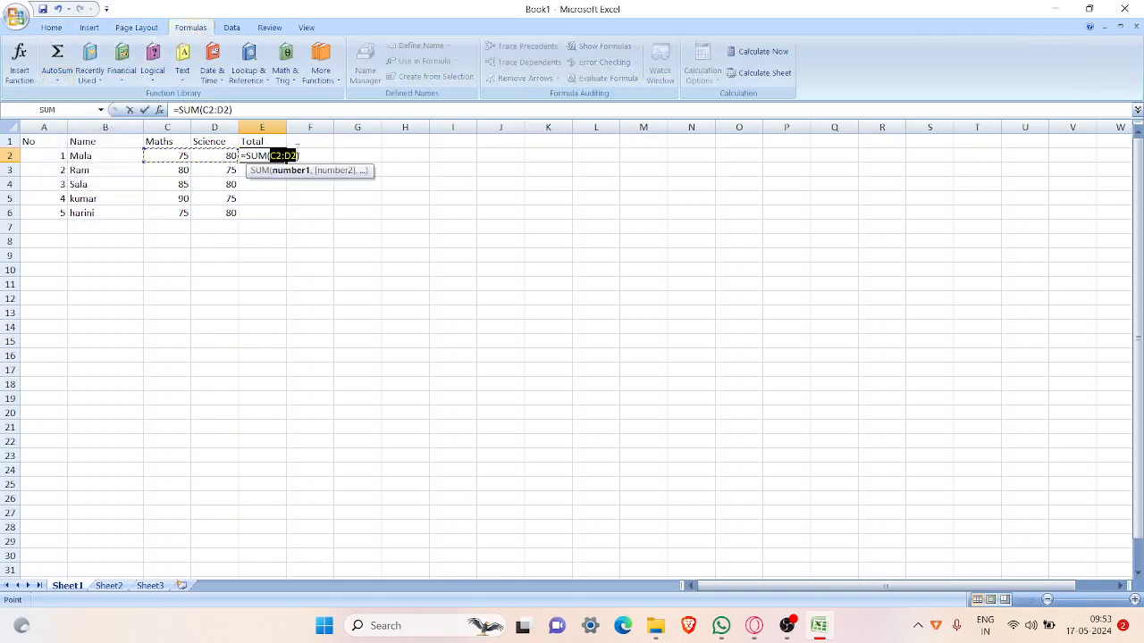
key("Return")
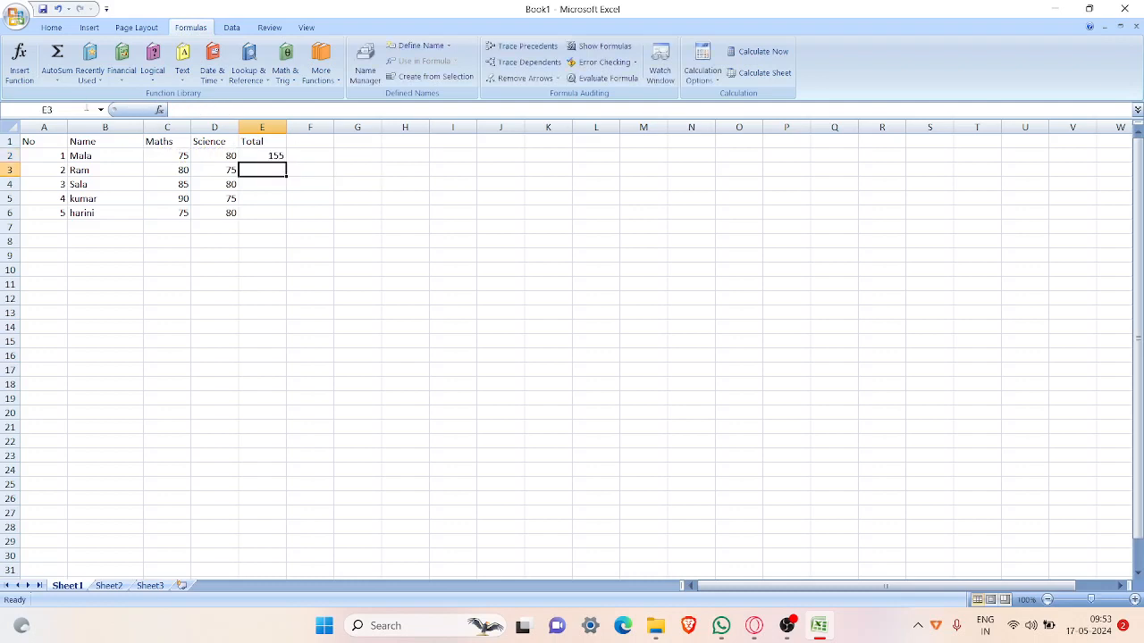
Step: Insert an AutoSum total of C3:D3 in cell E3 for the second person
left_click(56, 80)
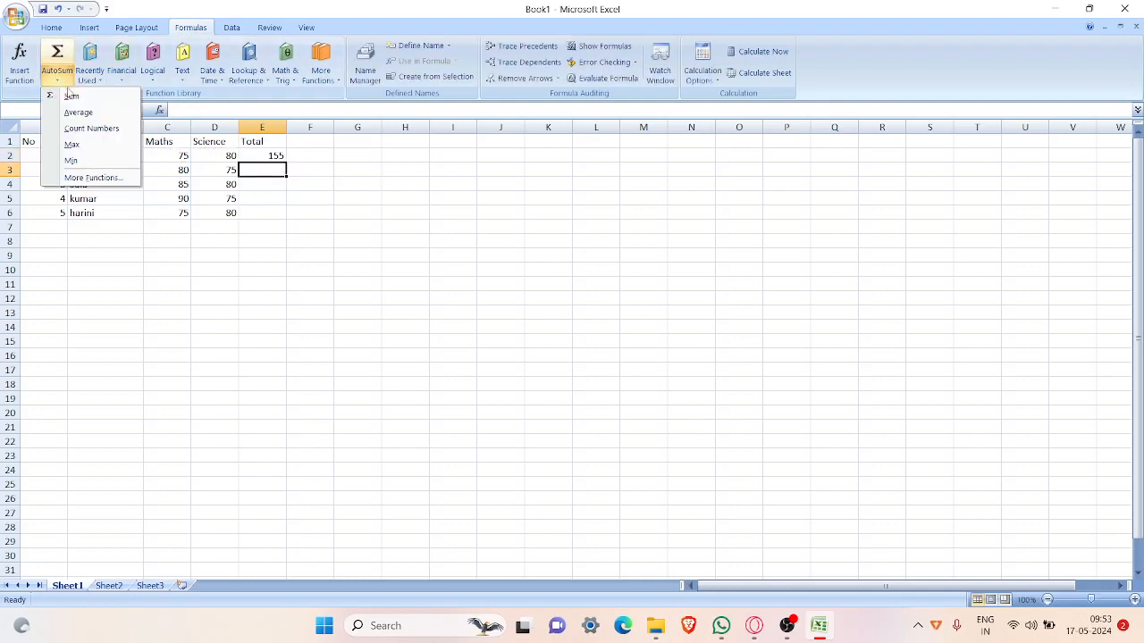
left_click(71, 93)
key("Return")
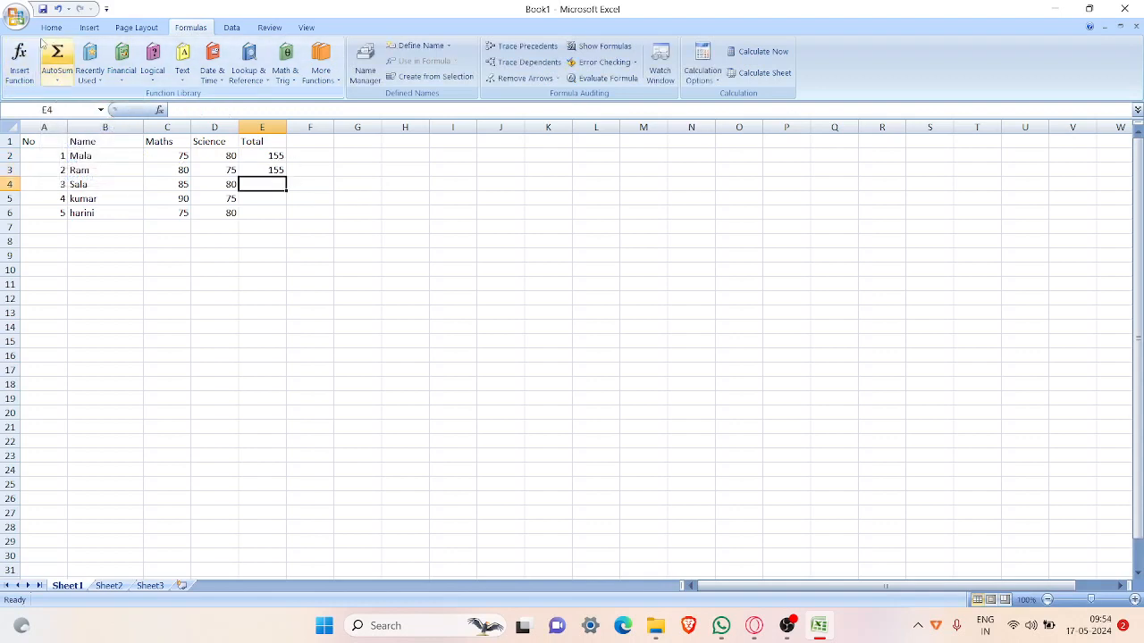
Step: Insert an AutoSum in cell E4 with the suggested range E2:E3 and compare its formula with the one in E3
left_click(57, 81)
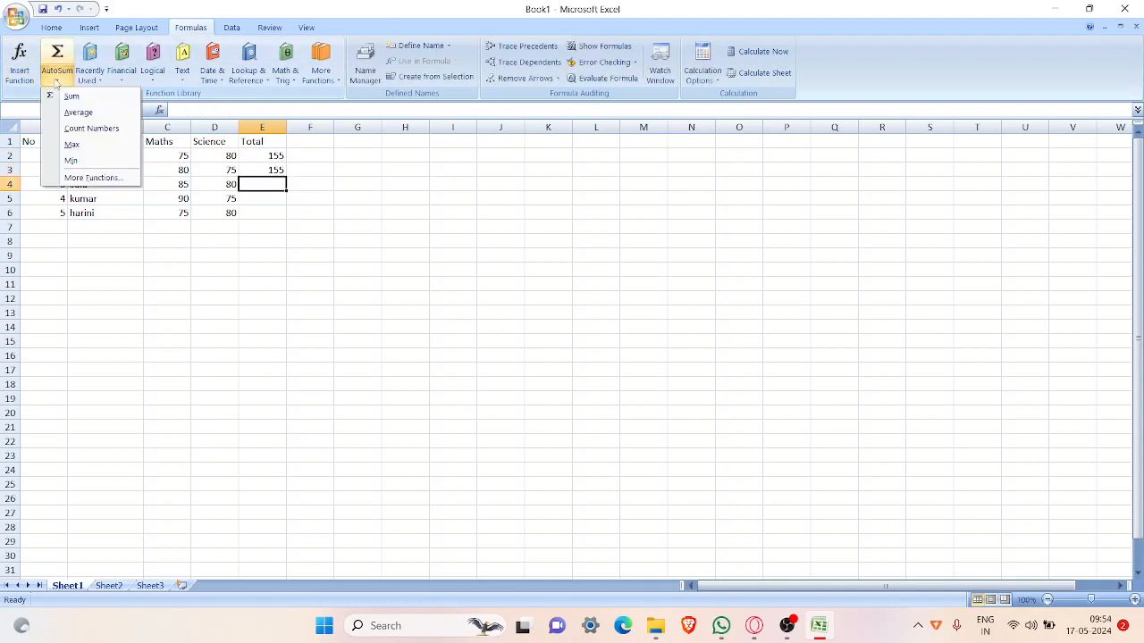
left_click(72, 96)
key("Return")
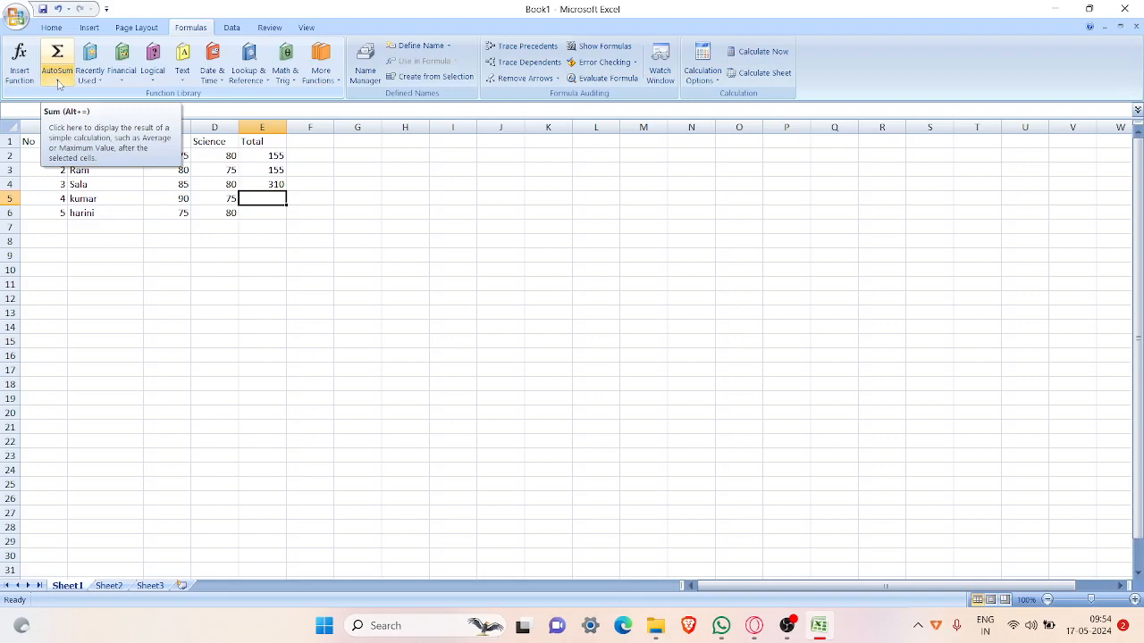
left_click(268, 182)
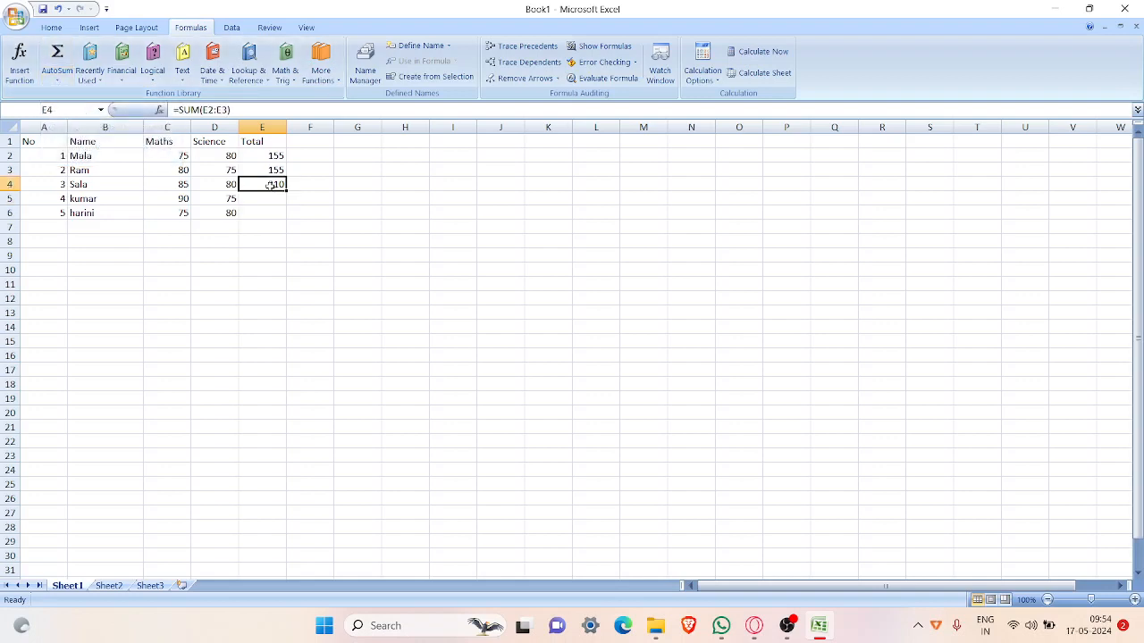
left_click(268, 170)
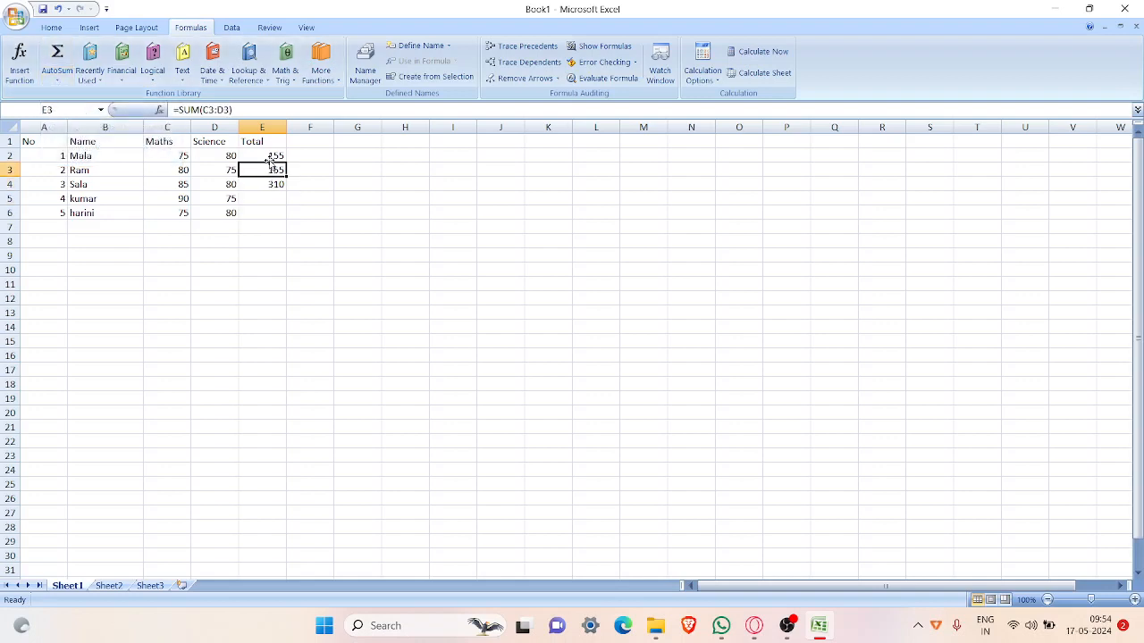
left_click(268, 185)
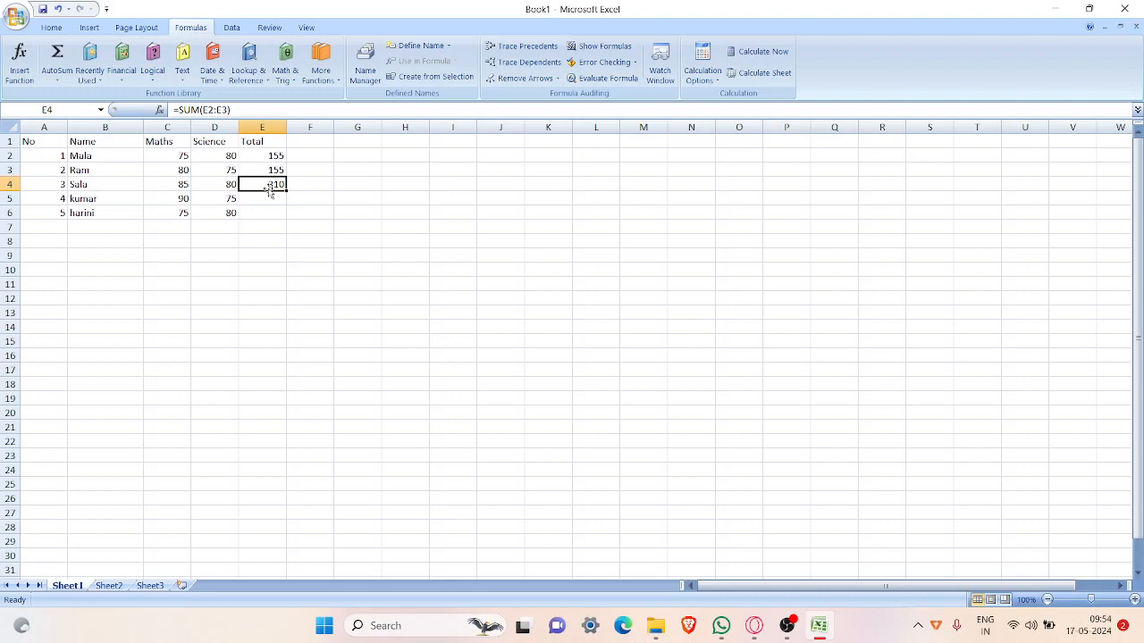
Step: Correct the third person's total formula in E4 to =SUM(C4:D4) and check it against the formulas in E3 and E2
left_click(235, 110)
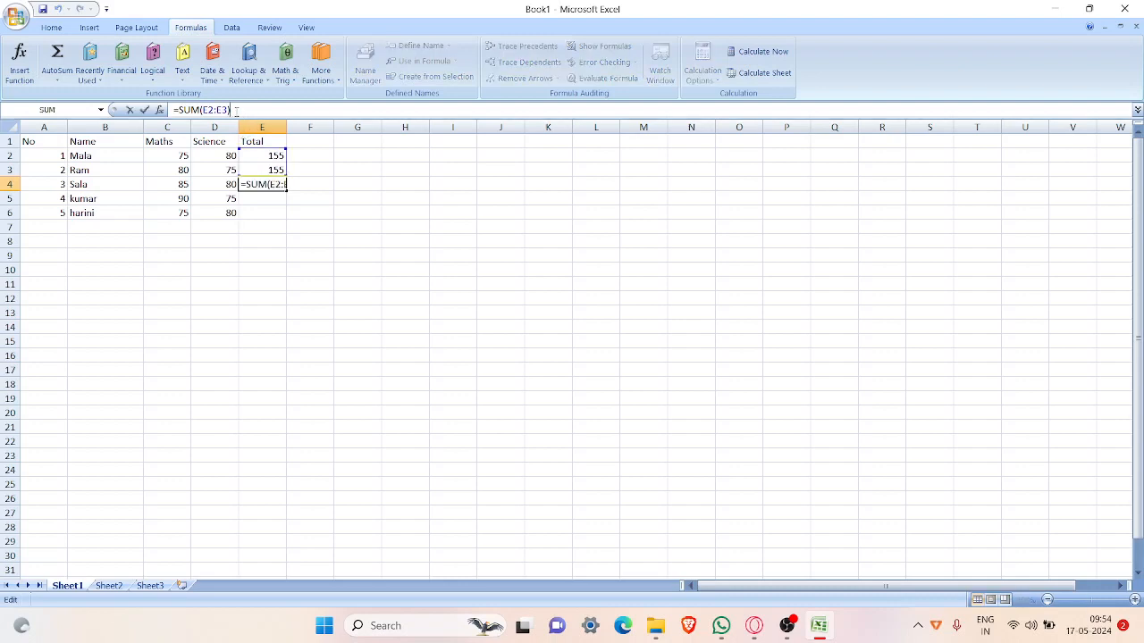
left_click(229, 110)
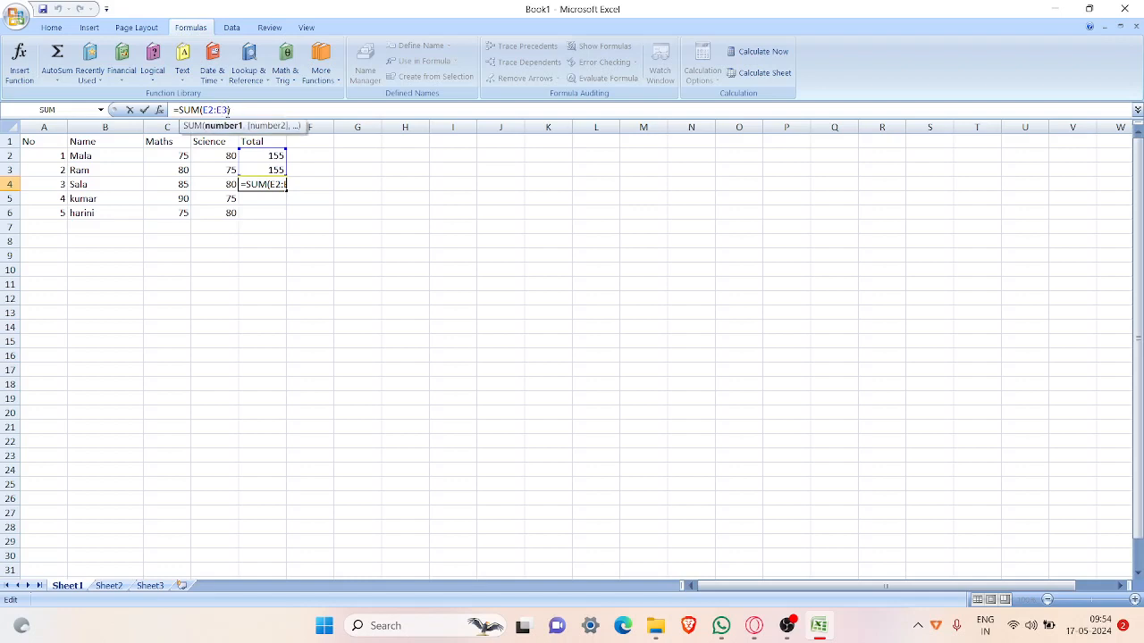
key("BackSpace")
key("BackSpace")
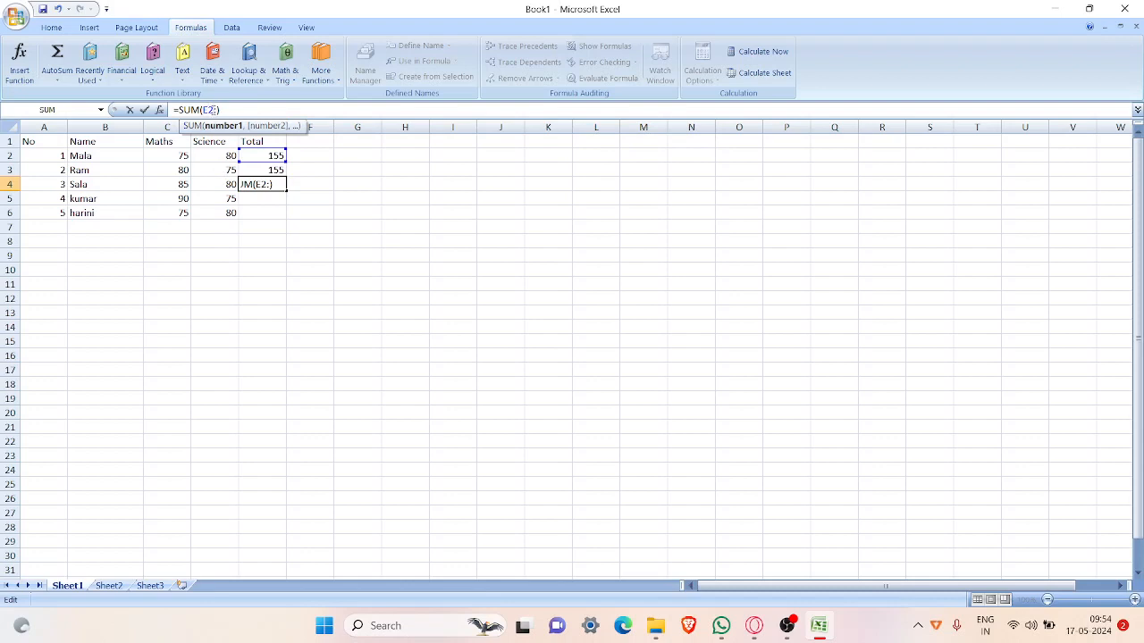
key("Left")
key("BackSpace")
key("BackSpace")
type("C")
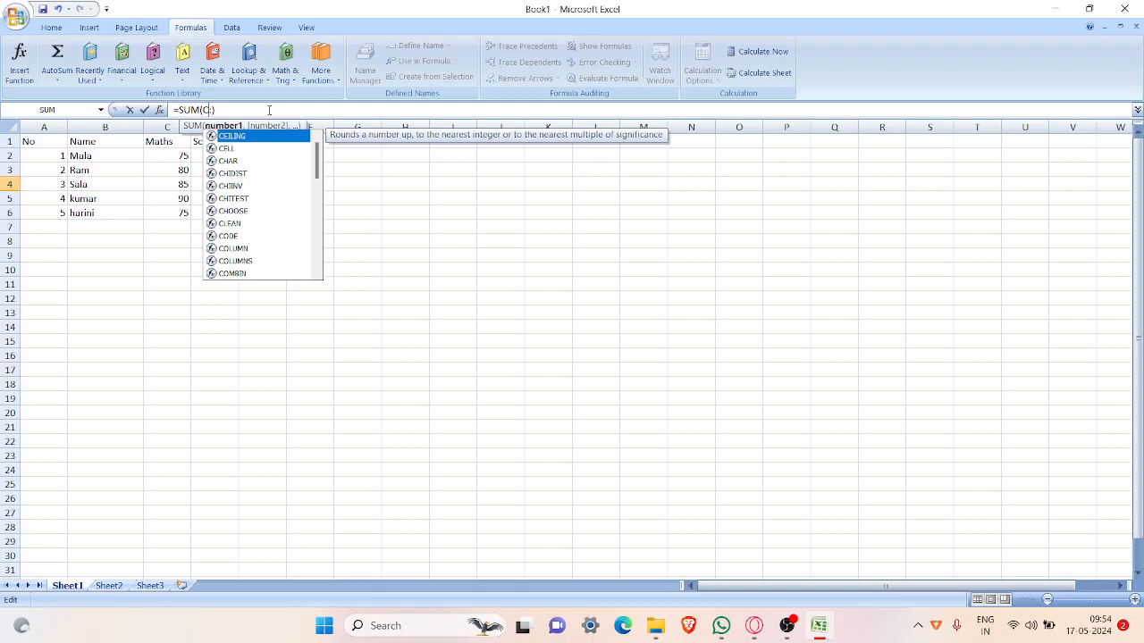
type("4:")
left_click(269, 109)
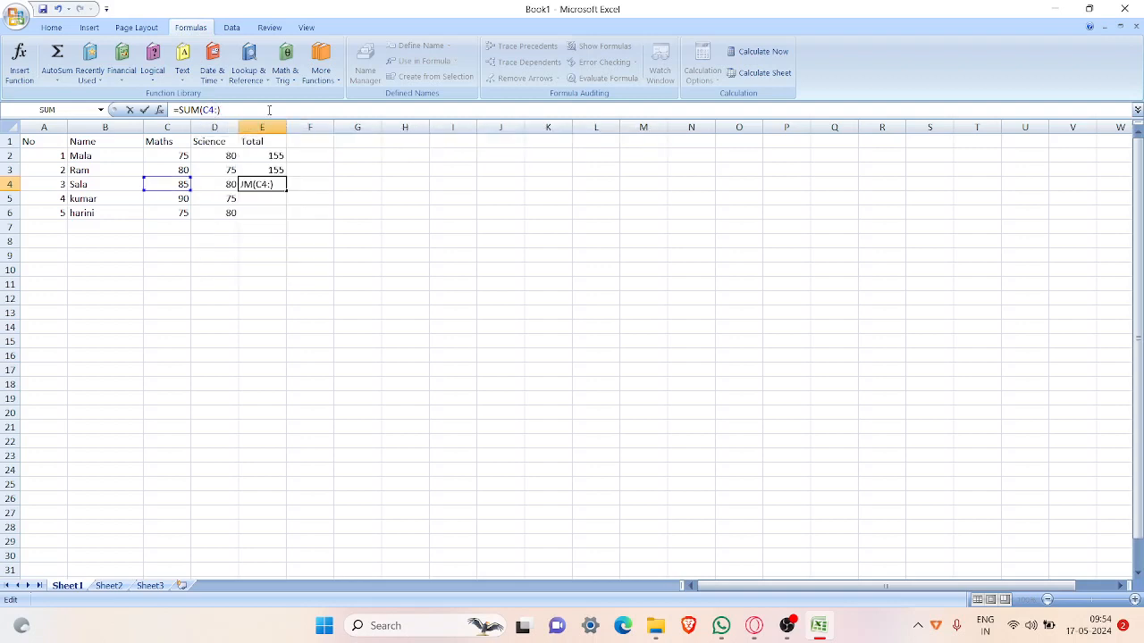
key("Left")
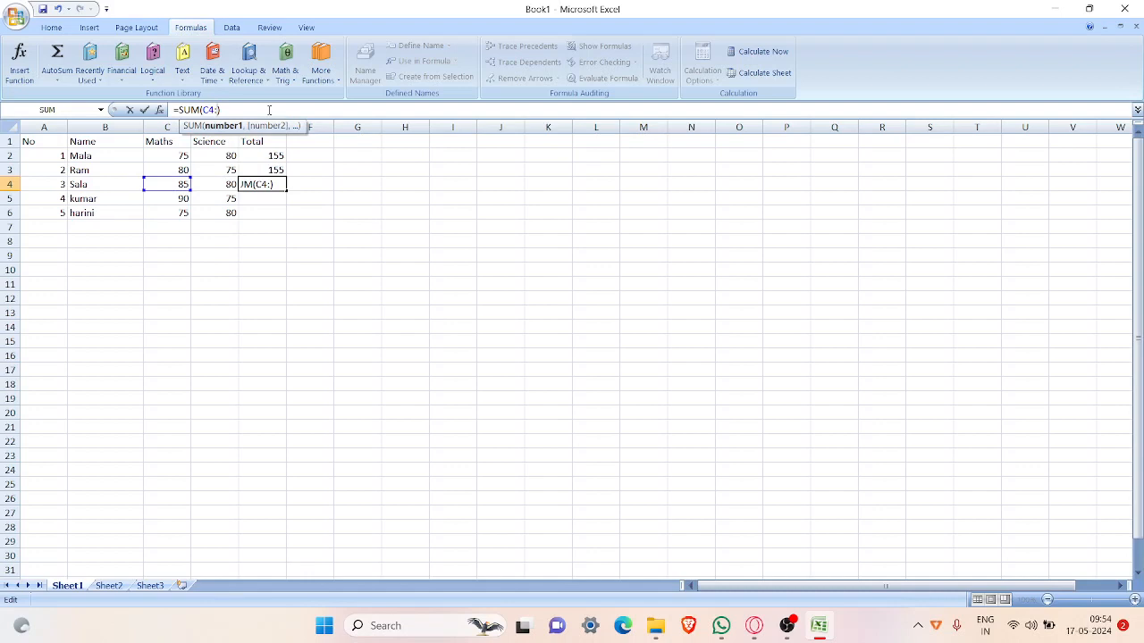
type("D4")
key("Return")
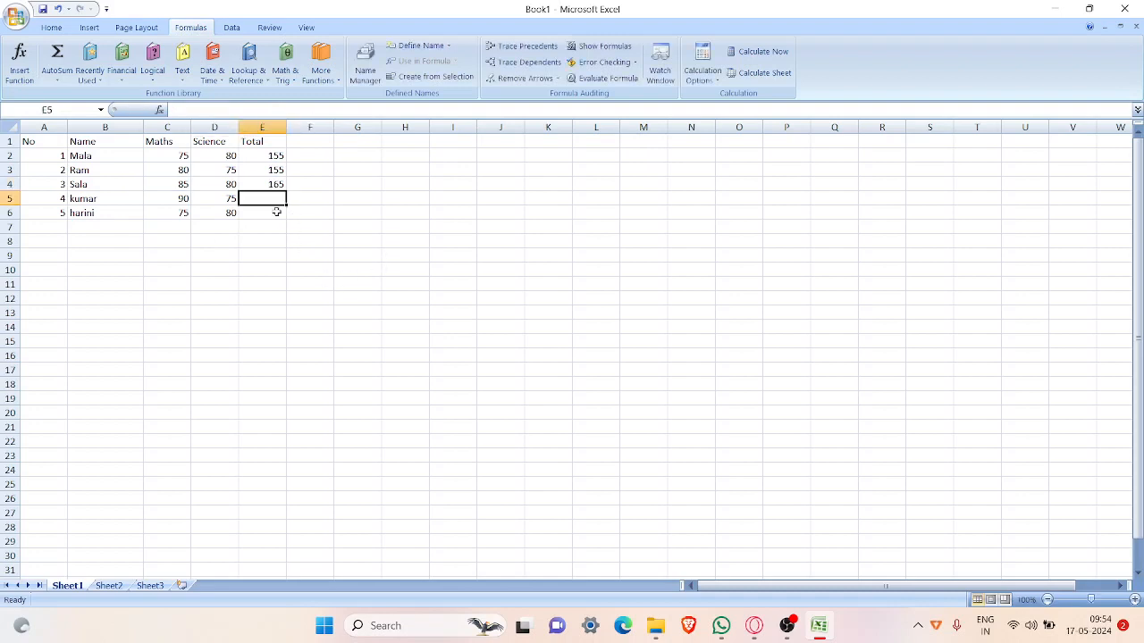
left_click(272, 170)
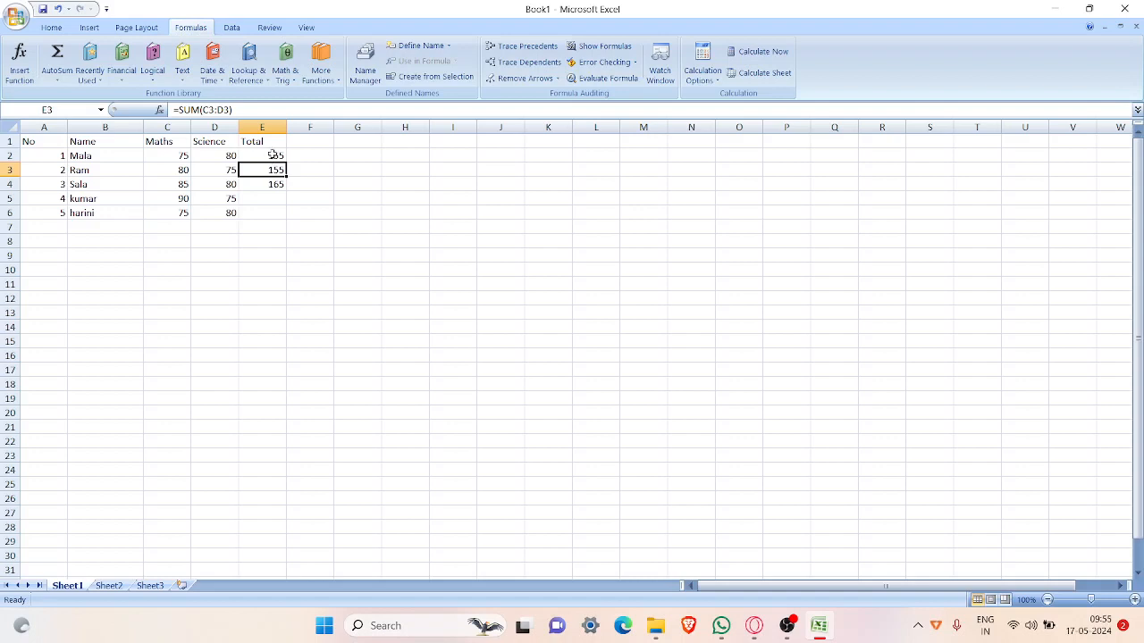
left_click(270, 157)
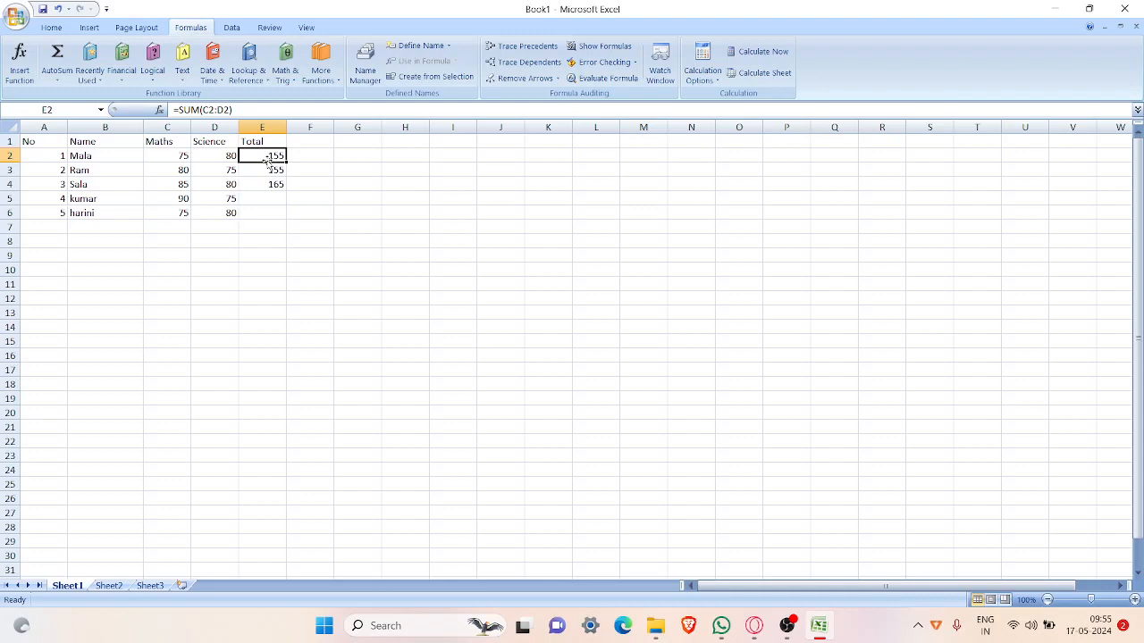
Step: Insert AutoSum totals of the Maths and Science marks in E5 and E6 for the fourth and fifth persons
left_click(264, 202)
left_click_drag(149, 199, 281, 198)
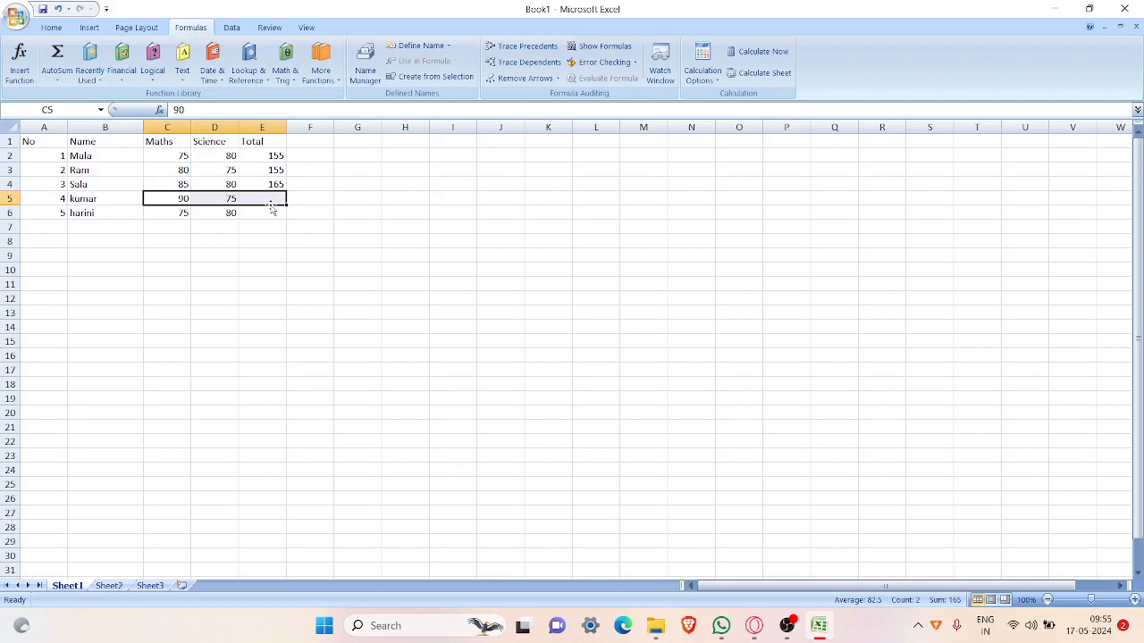
left_click(59, 79)
left_click(70, 95)
left_click_drag(152, 212, 274, 215)
left_click(57, 81)
left_click(59, 95)
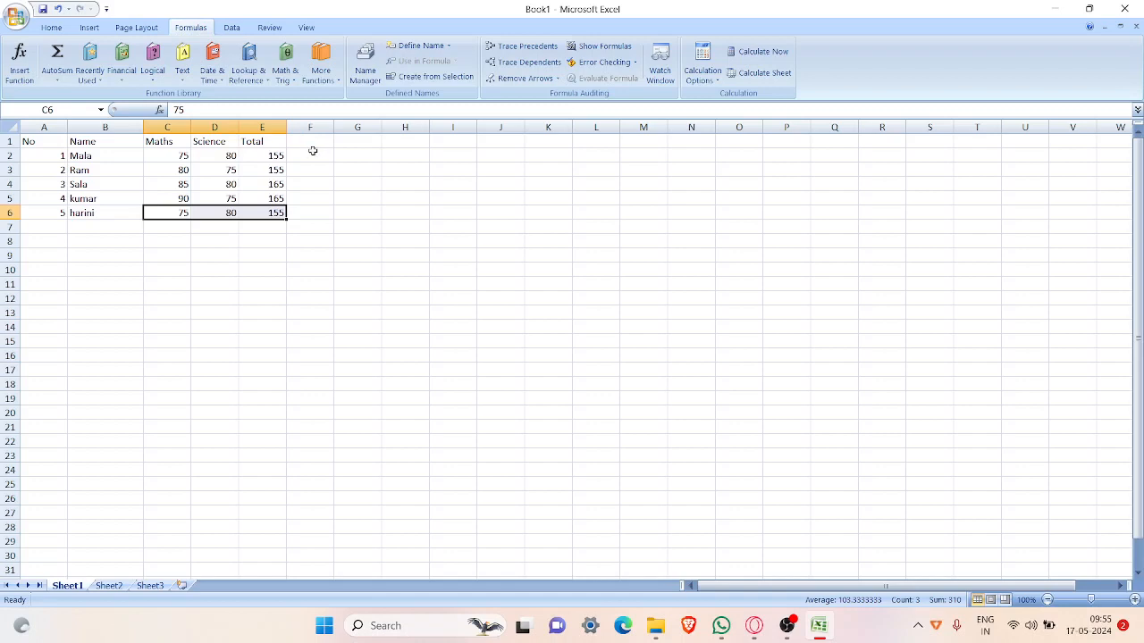
Step: Add the column heading Rank in cell F1
left_click(311, 142)
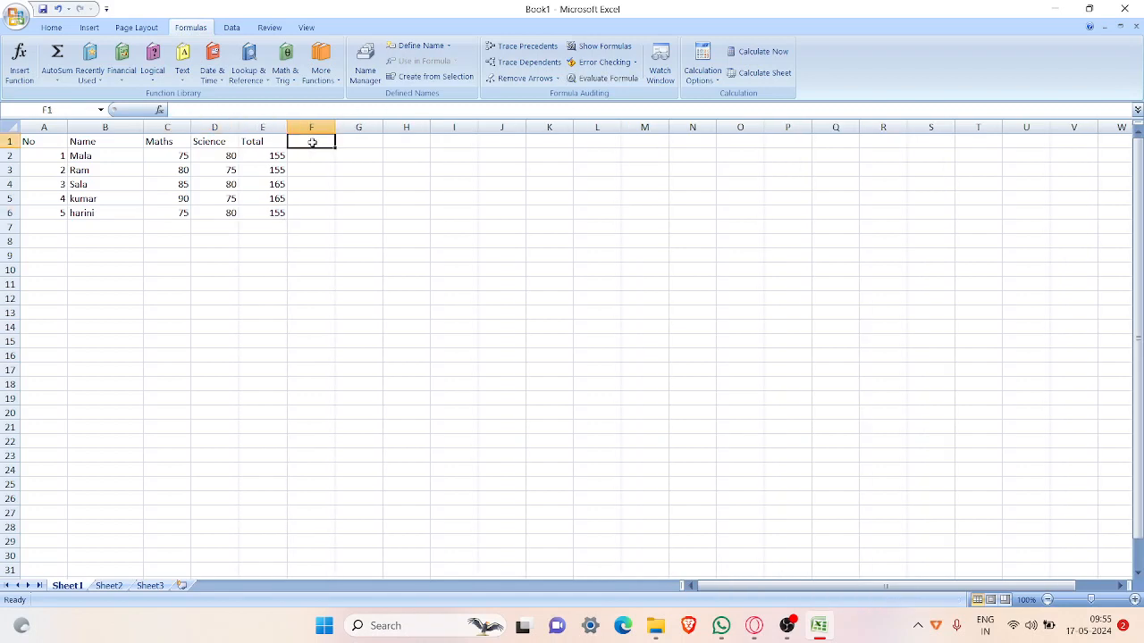
type("Rank")
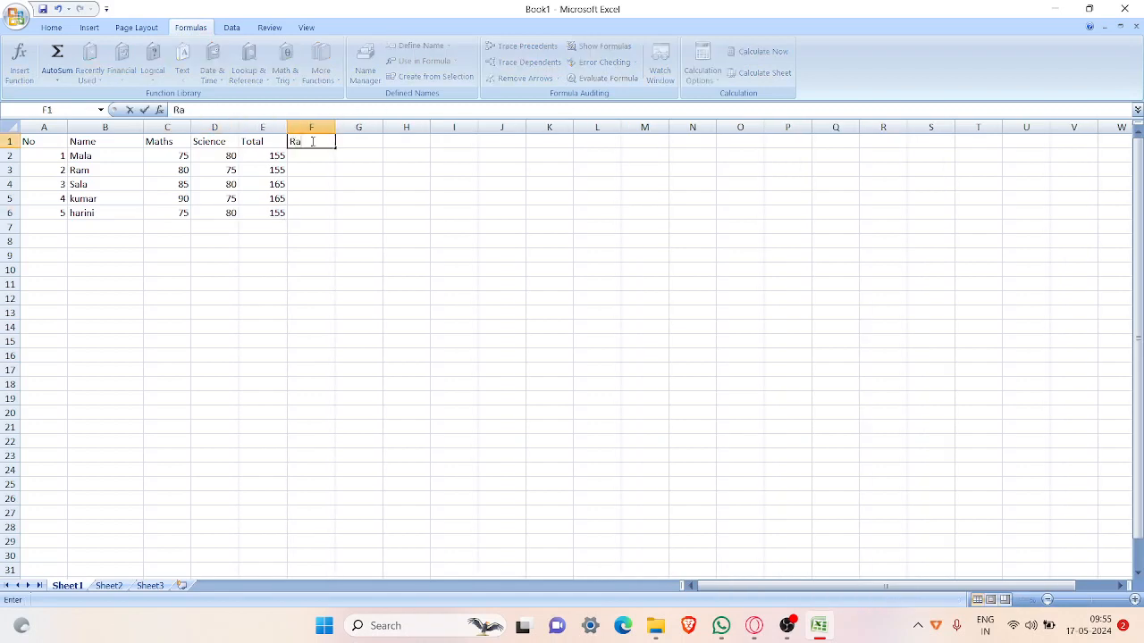
key("Return")
key("Return")
key("Return")
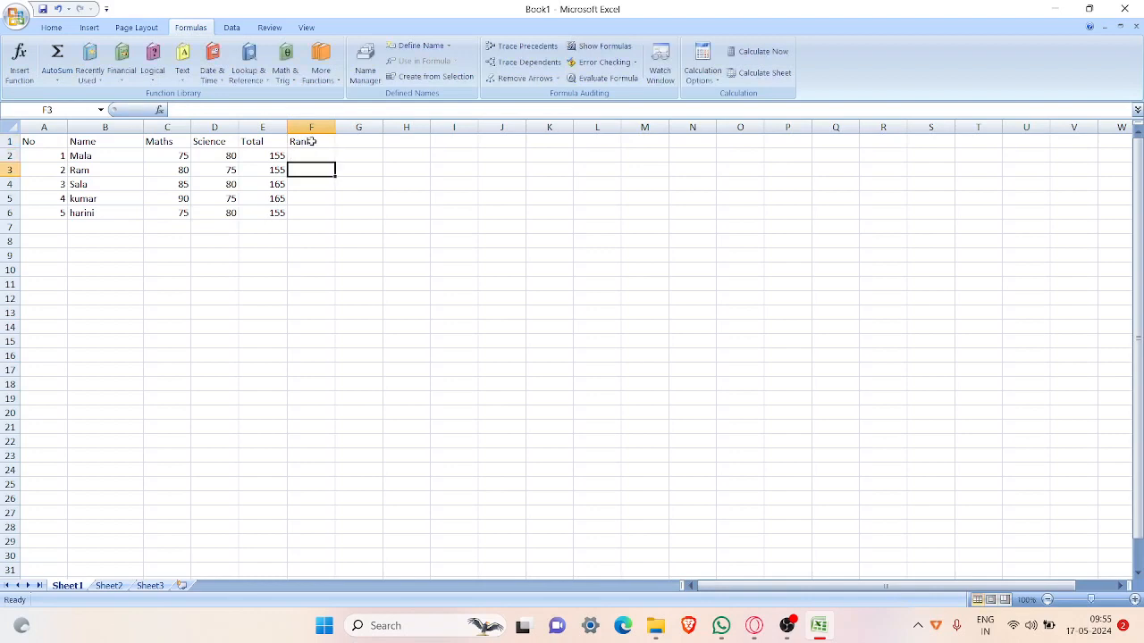
Step: Enter rank 1 for the fourth and third persons in cells F5 and F4
key("Down")
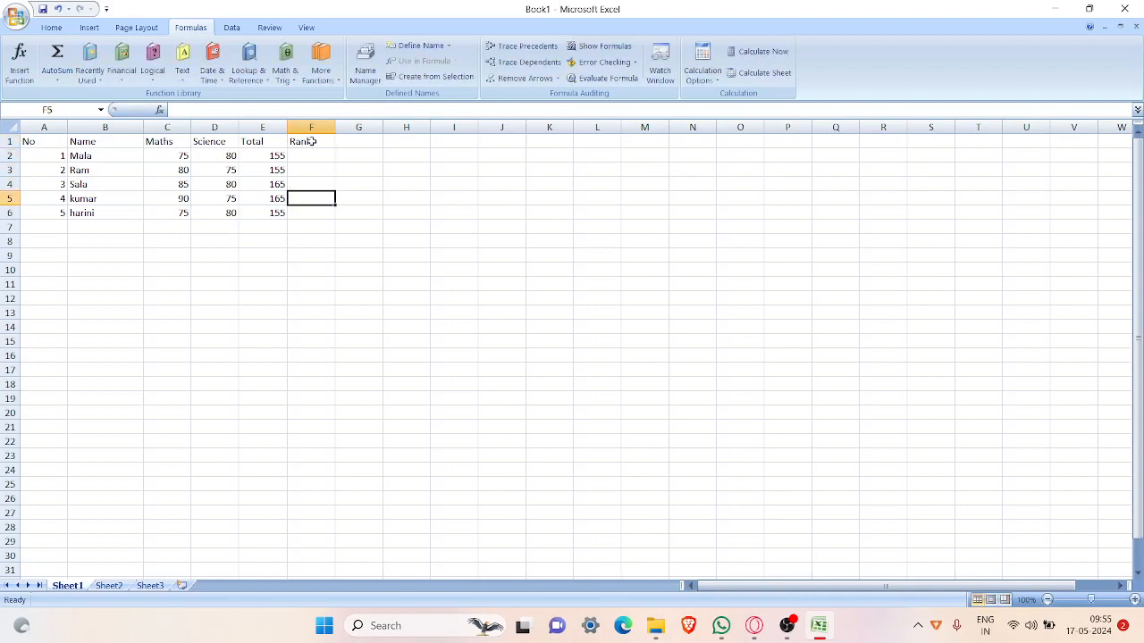
type("1")
key("Up")
type("1")
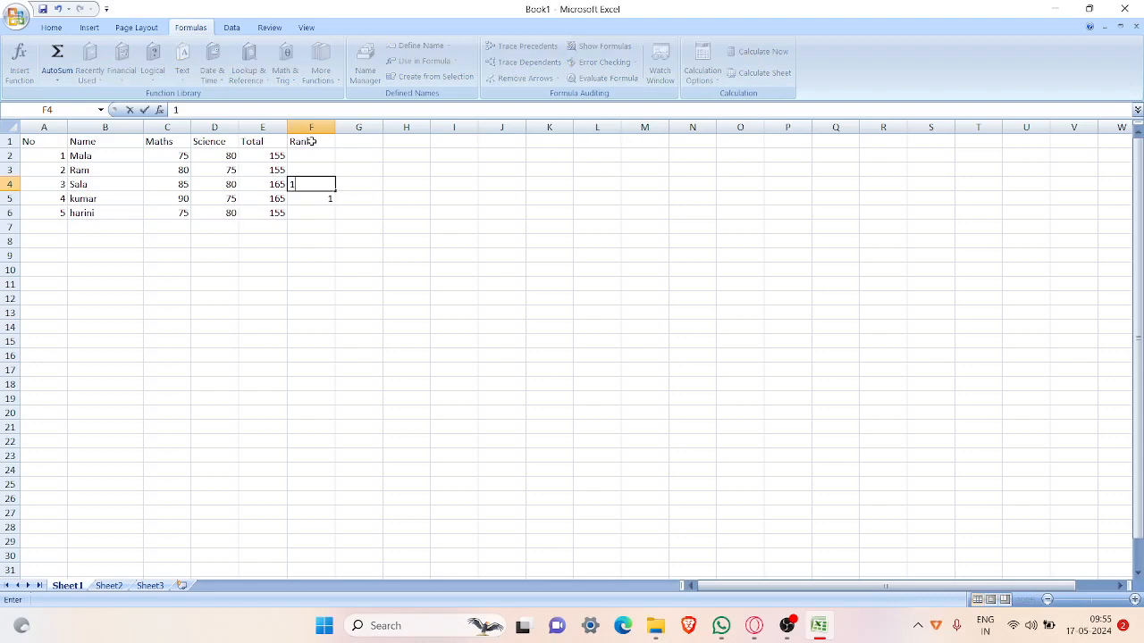
key("Up")
key("Up")
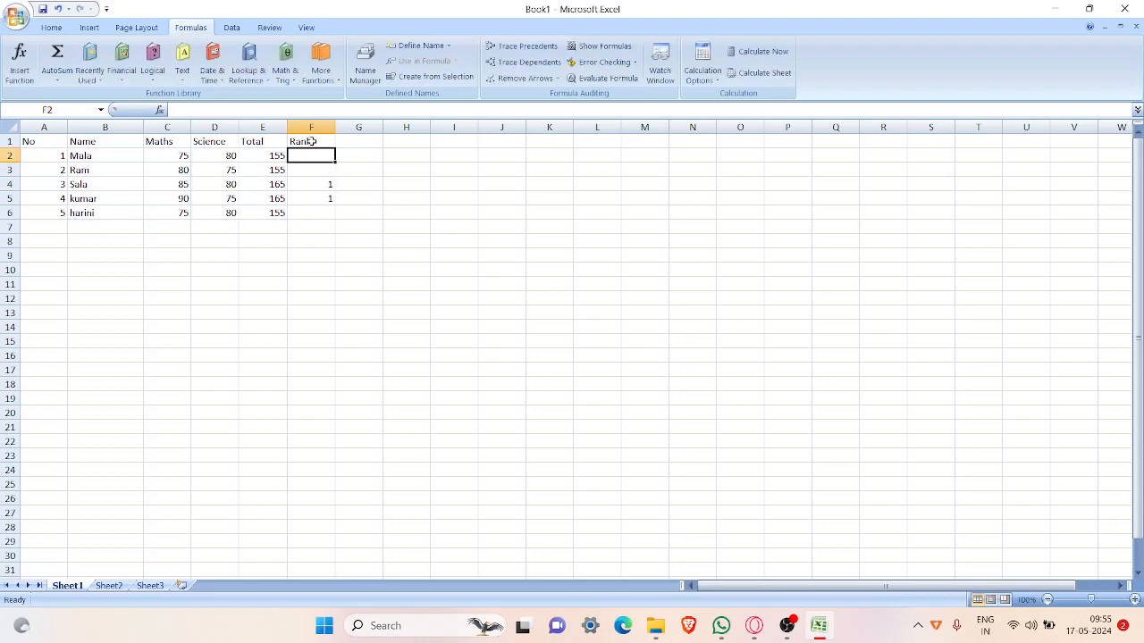
Step: Enter rank 2 for the first, second and fifth persons in cells F2, F3 and F6
type("2")
key("Return")
type("2")
key("Return")
key("Return")
key("Return")
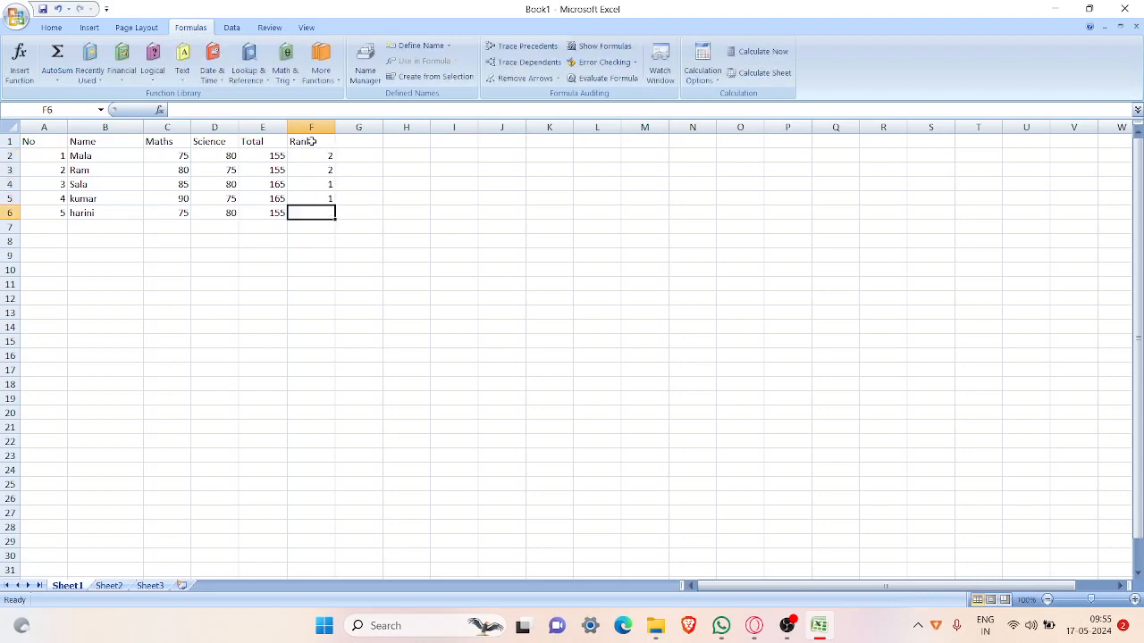
type("2")
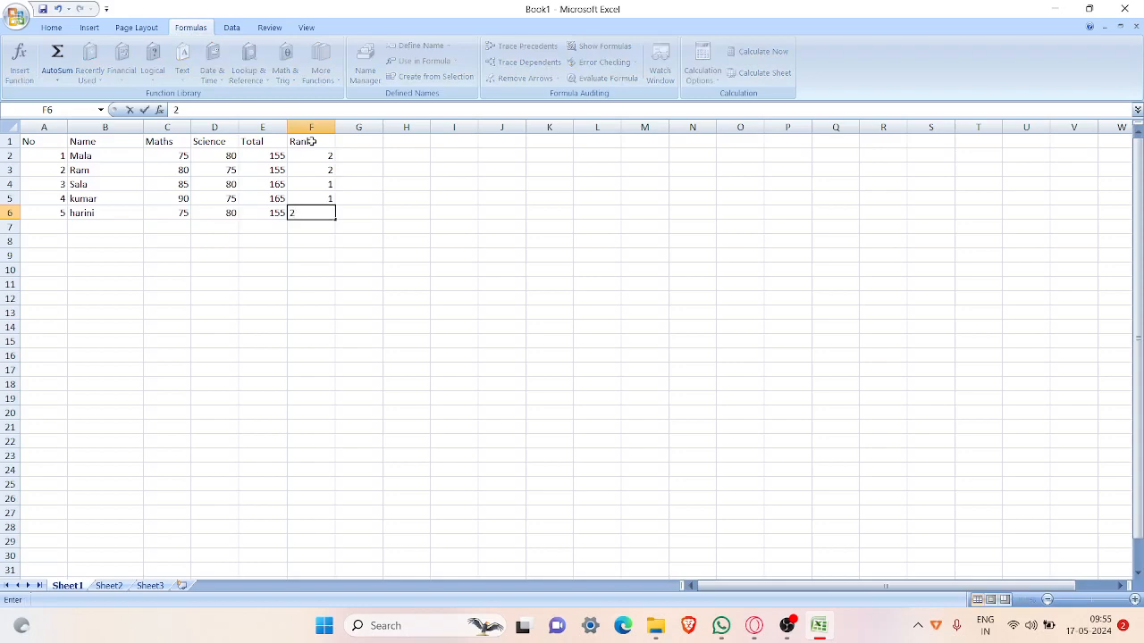
key("Return")
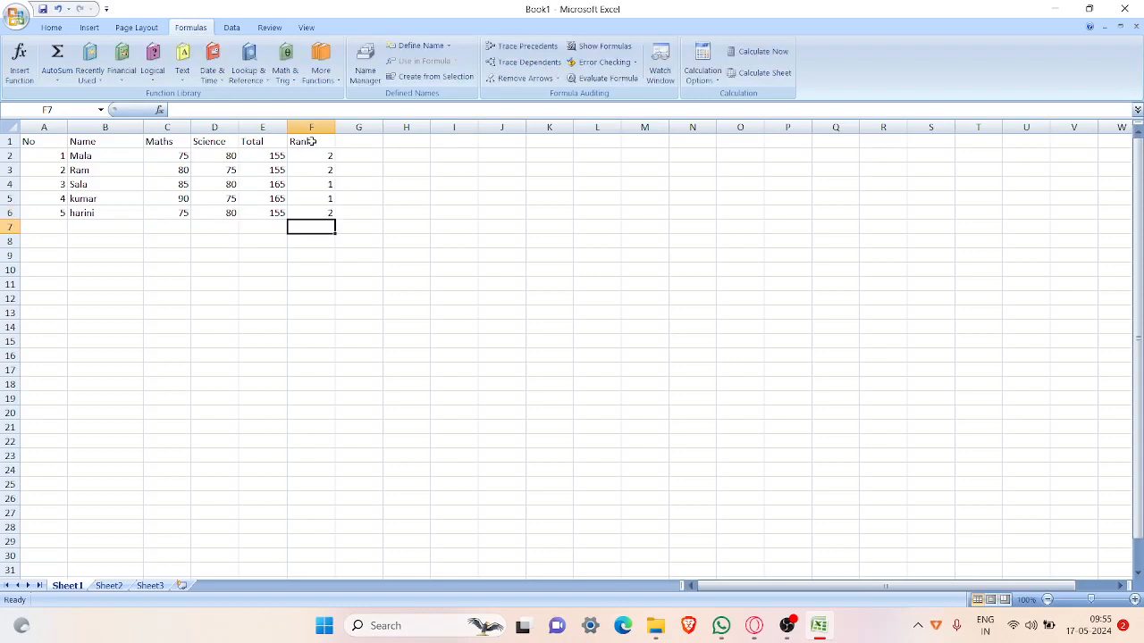
Step: Apply the Good cell style to the ranks and totals of the two first-ranked persons in cells E4 to F5
scroll(360, 247, "up", 7)
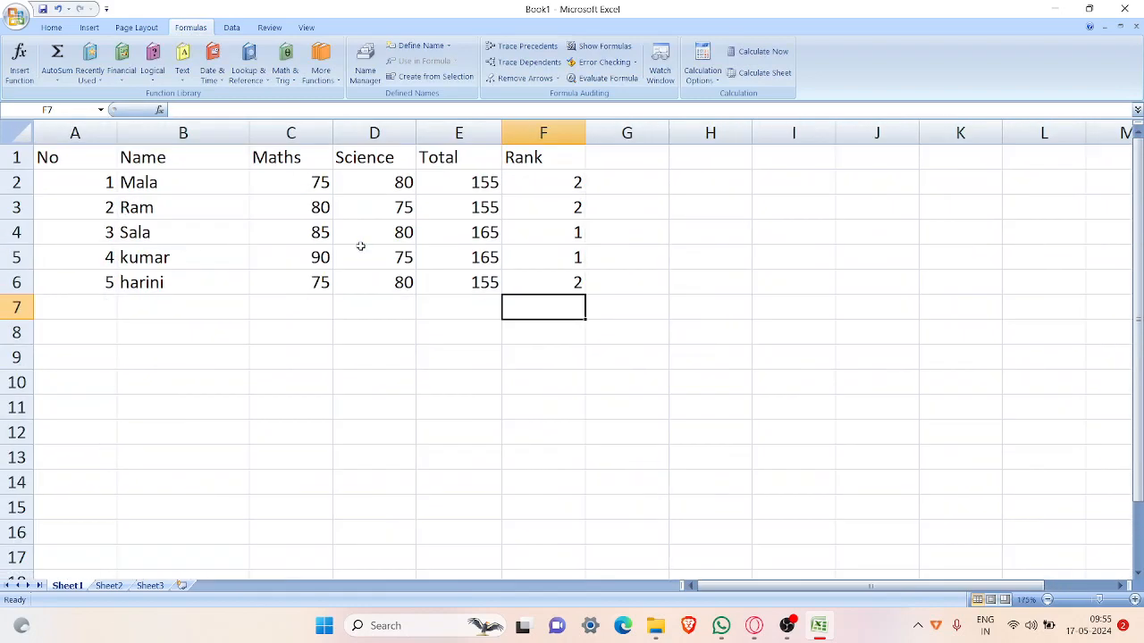
scroll(360, 247, "up", 1)
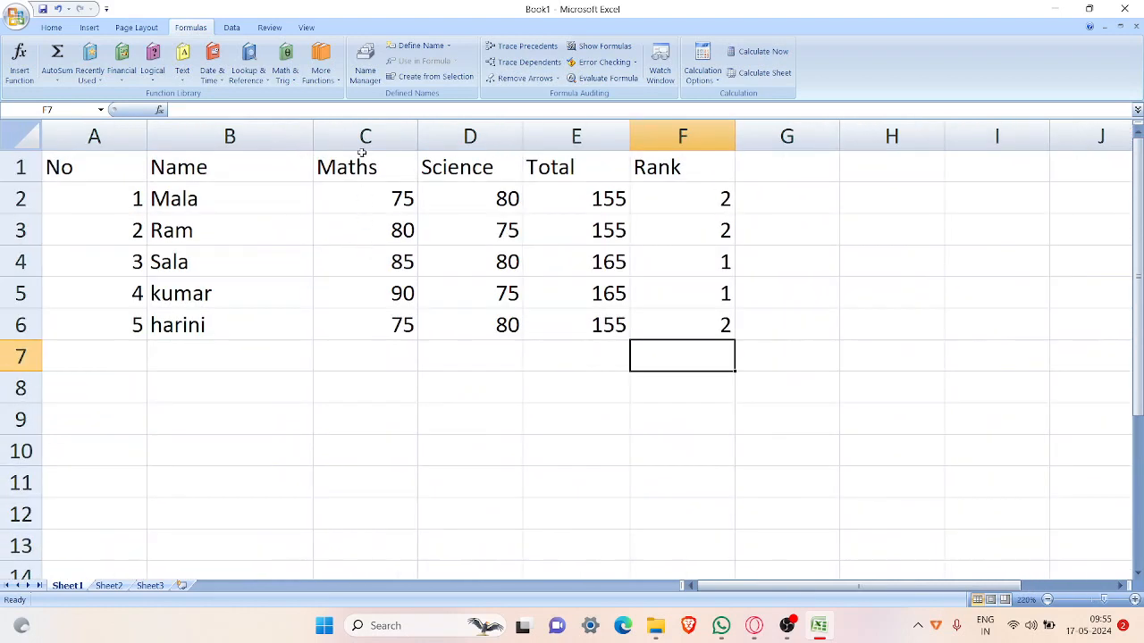
left_click(51, 28)
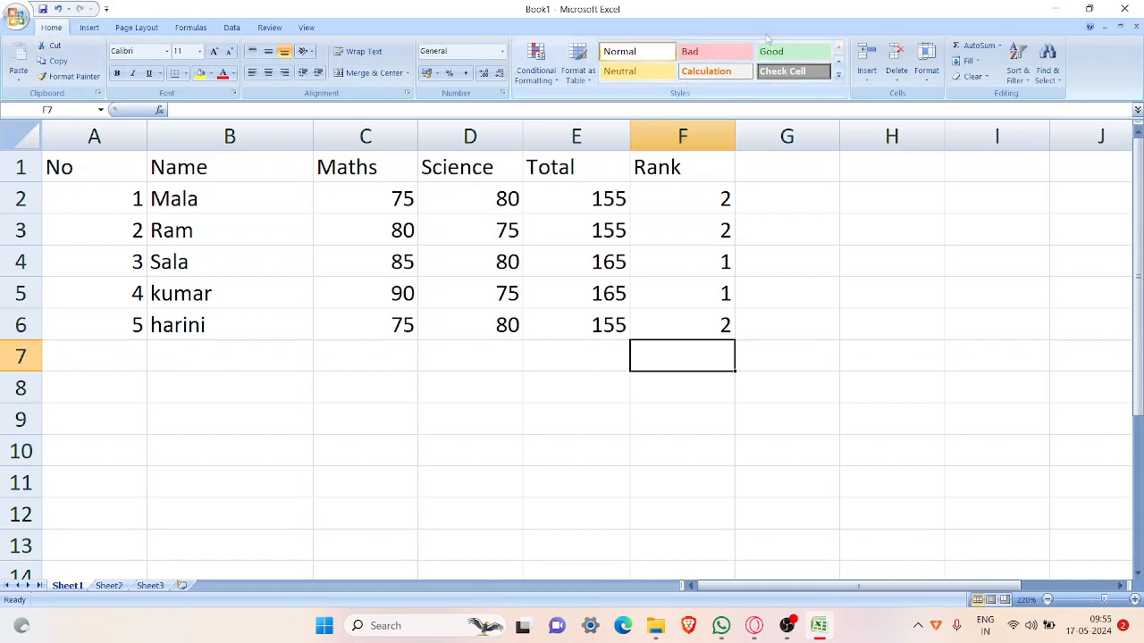
left_click(691, 269)
left_click(778, 51)
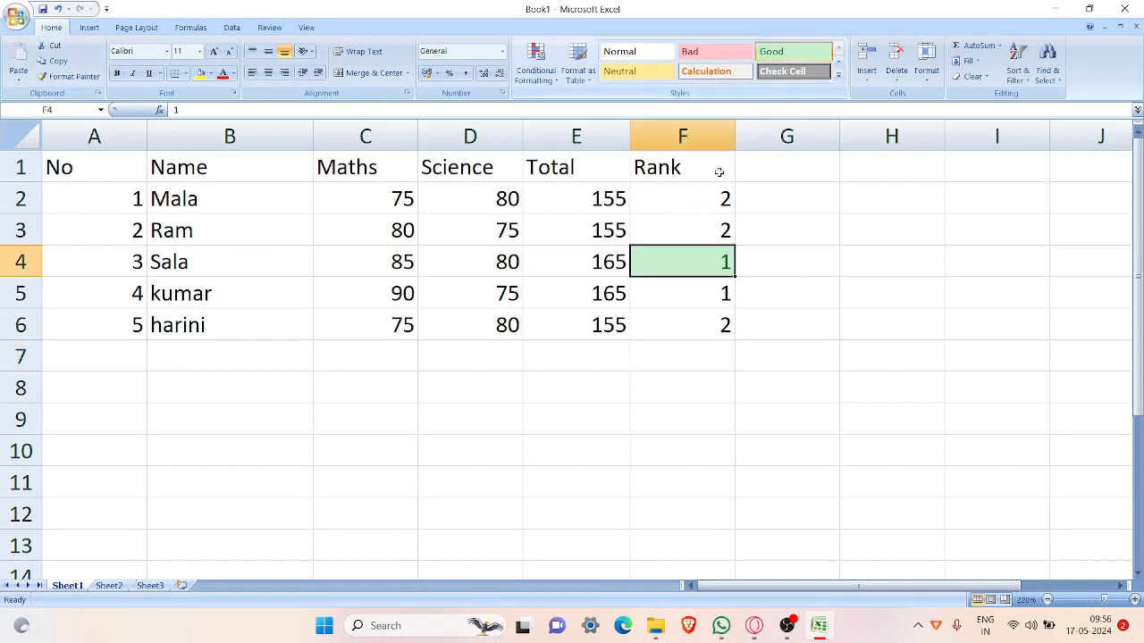
left_click(691, 304)
left_click(777, 51)
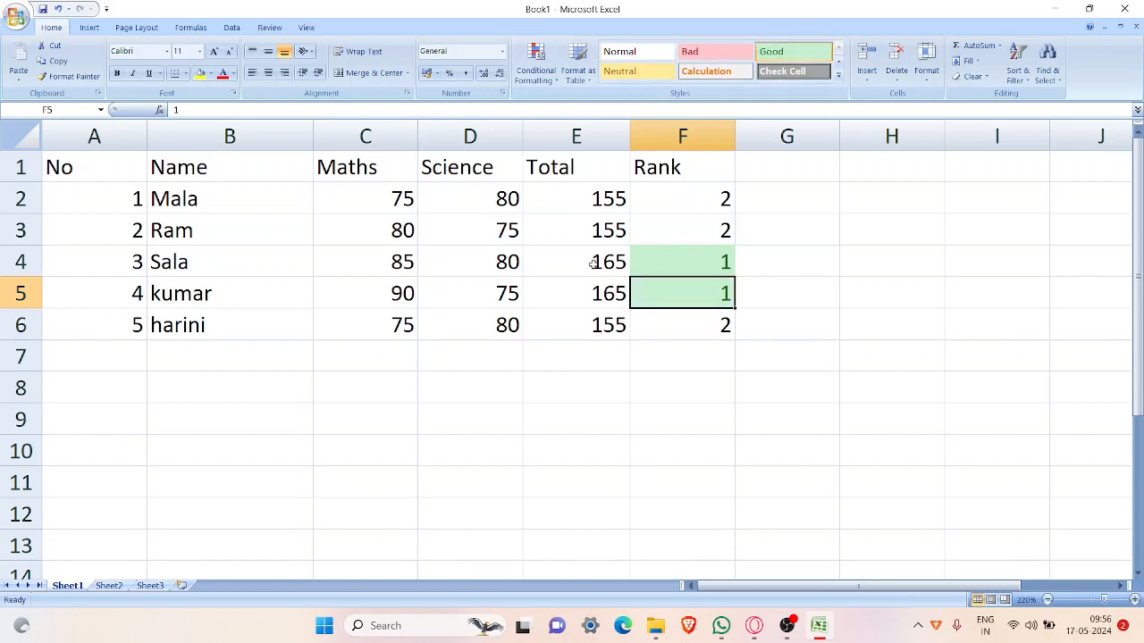
left_click(592, 261)
left_click(770, 52)
left_click(617, 295)
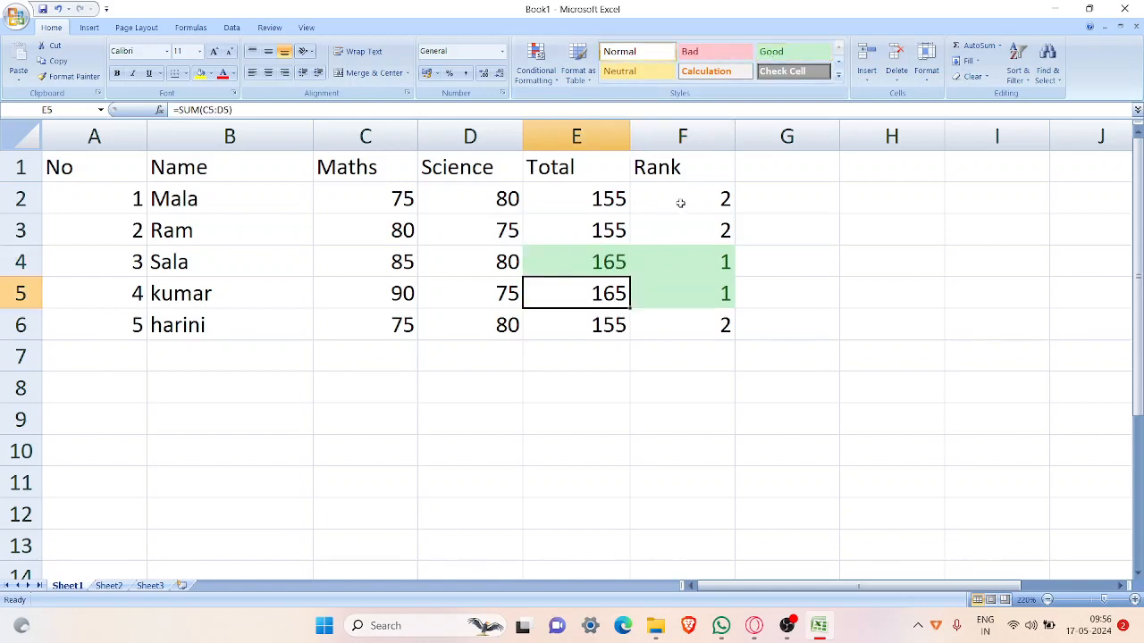
left_click(801, 51)
Step: Apply the Good cell style to the names of the two first-ranked persons in cells B4 and B5
left_click(685, 201)
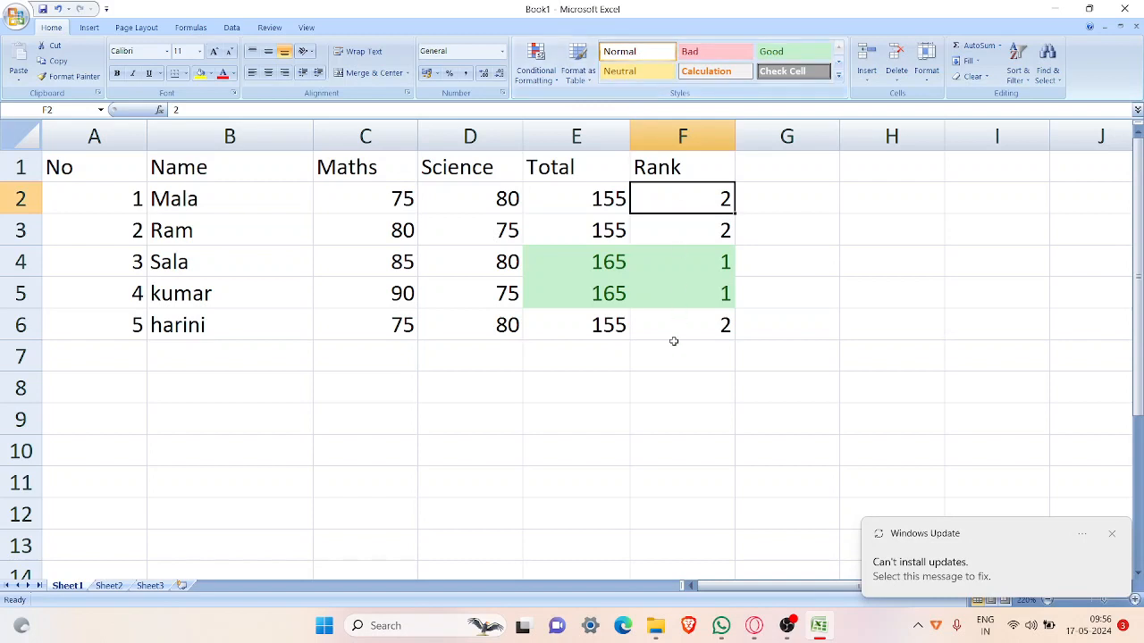
left_click(694, 233)
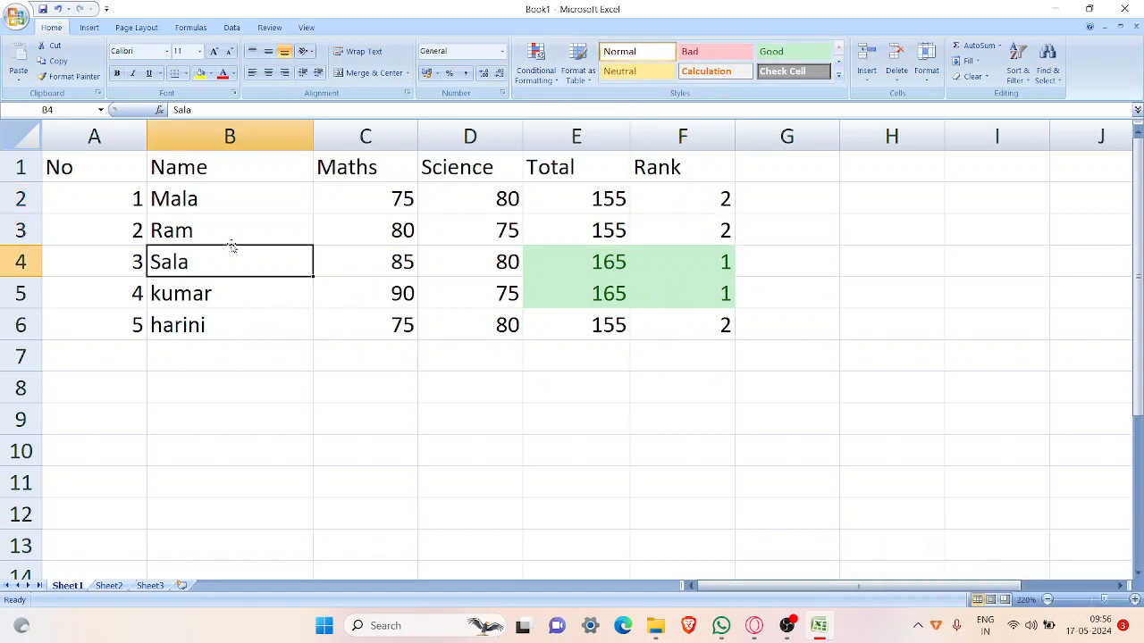
left_click(180, 262)
left_click(771, 51)
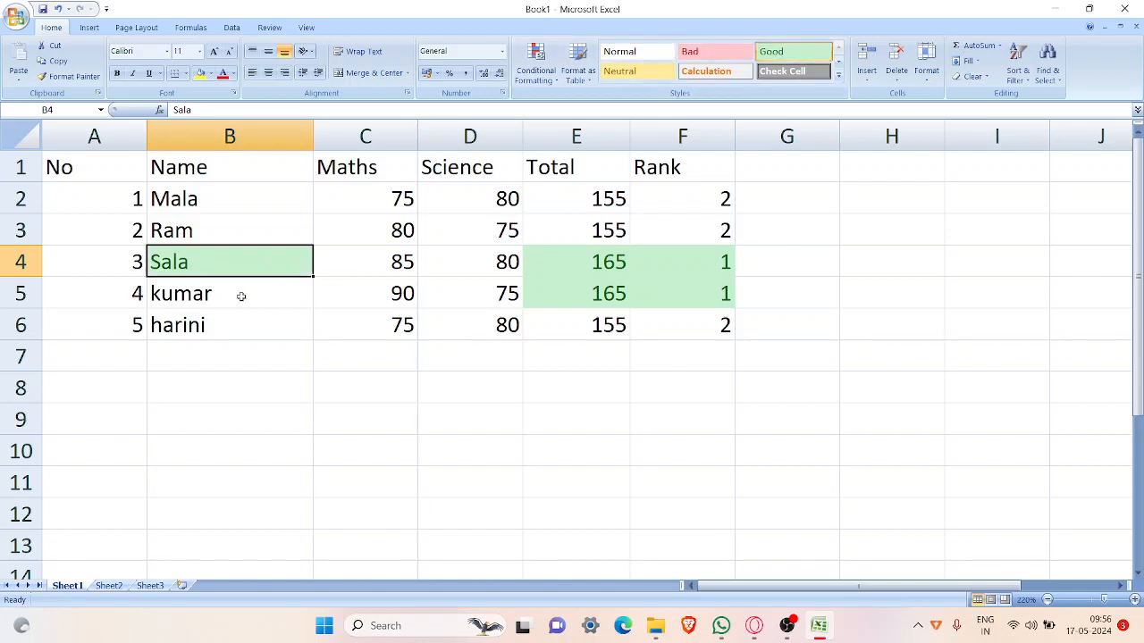
left_click(241, 296)
left_click(771, 51)
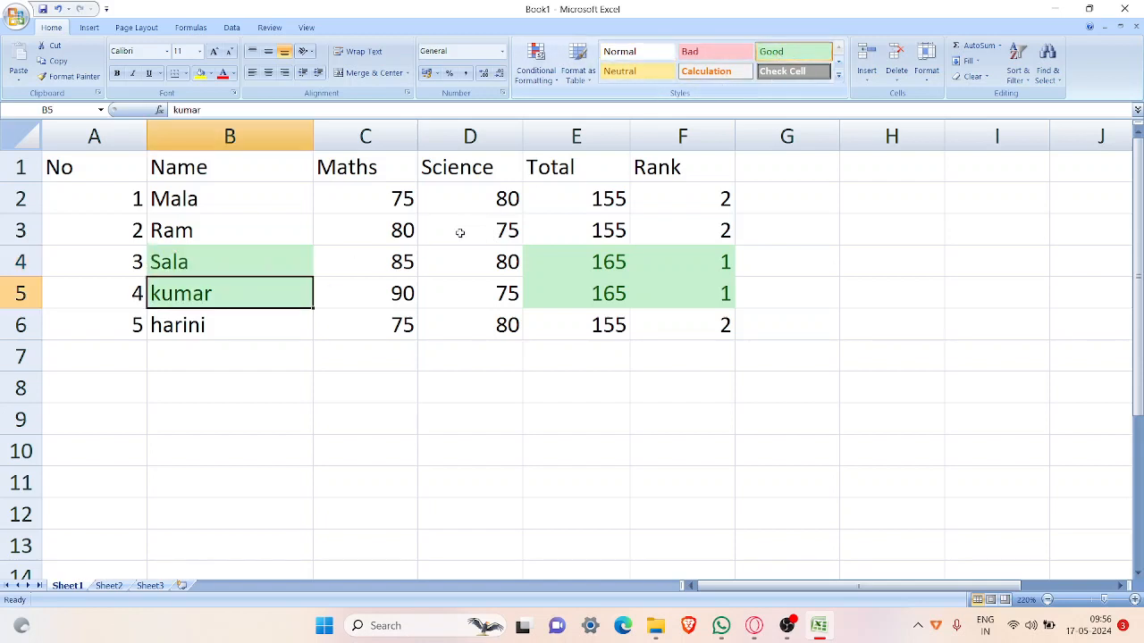
Step: Apply the Good cell style to the Maths and Science marks of the two first-ranked persons in cells C4 to D5
left_click(405, 268)
left_click(771, 51)
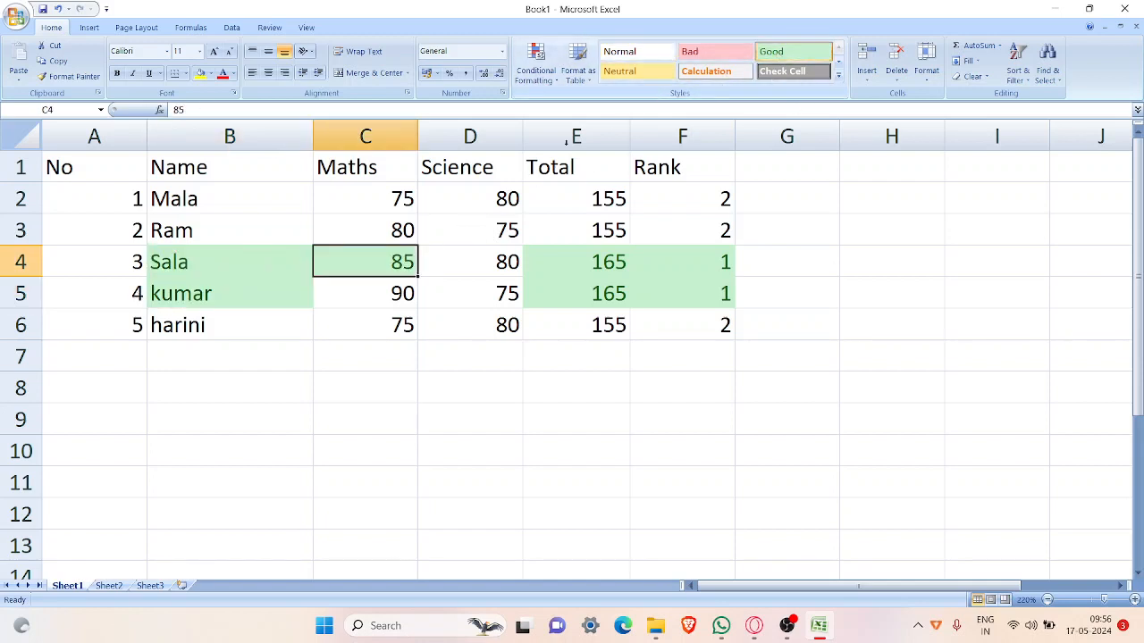
left_click(393, 295)
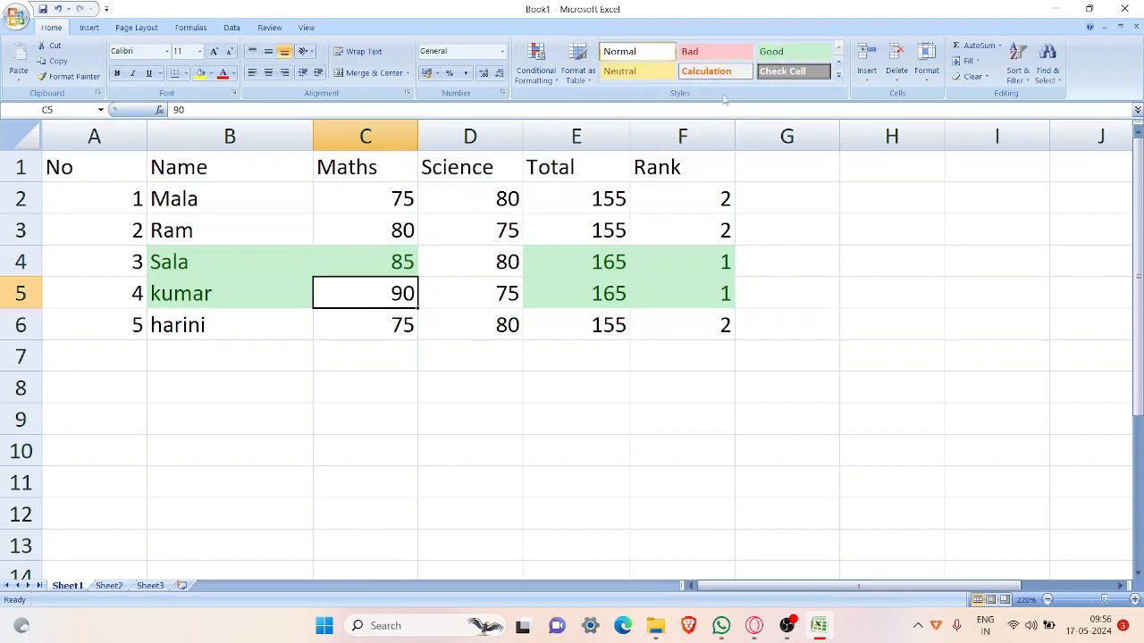
left_click(783, 55)
left_click(482, 263)
left_click(771, 51)
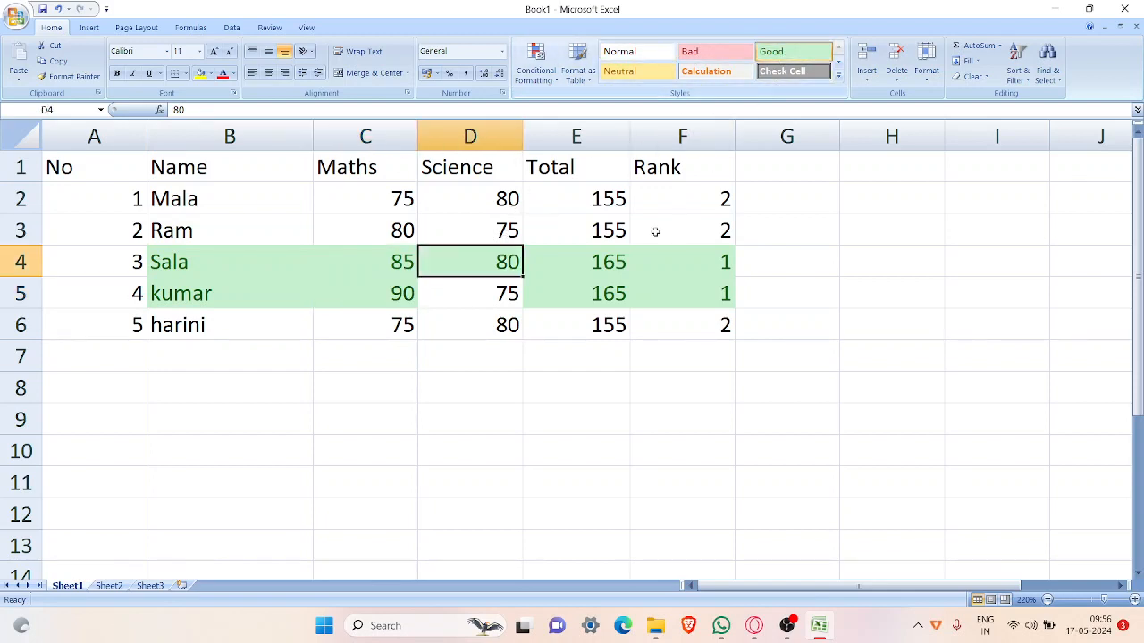
left_click(487, 297)
left_click(807, 58)
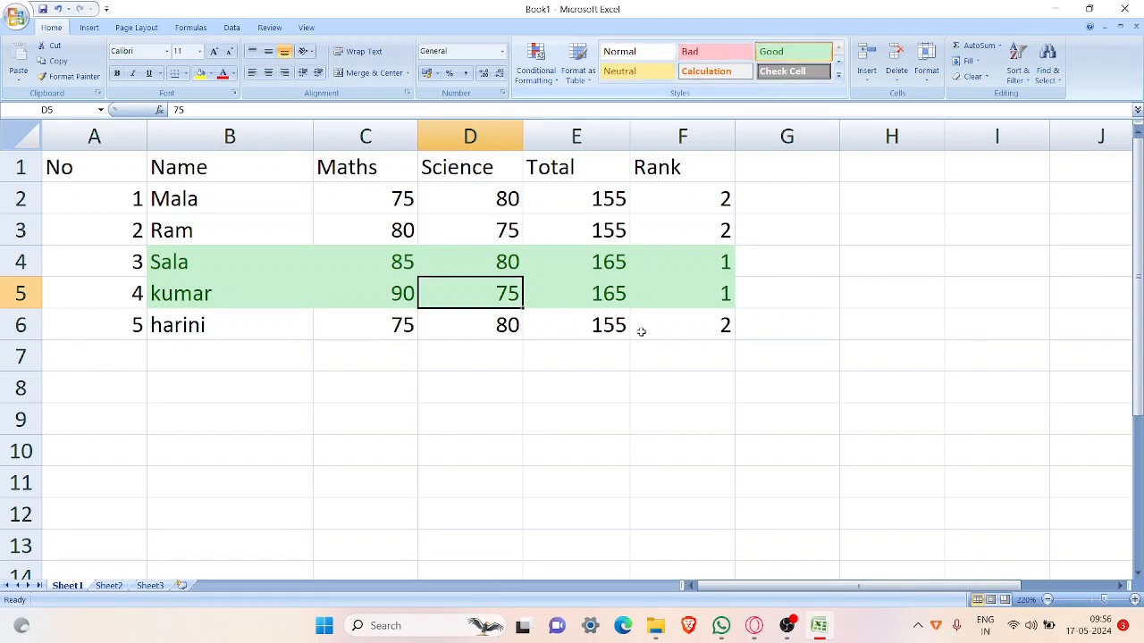
left_click(604, 346)
left_click(407, 331)
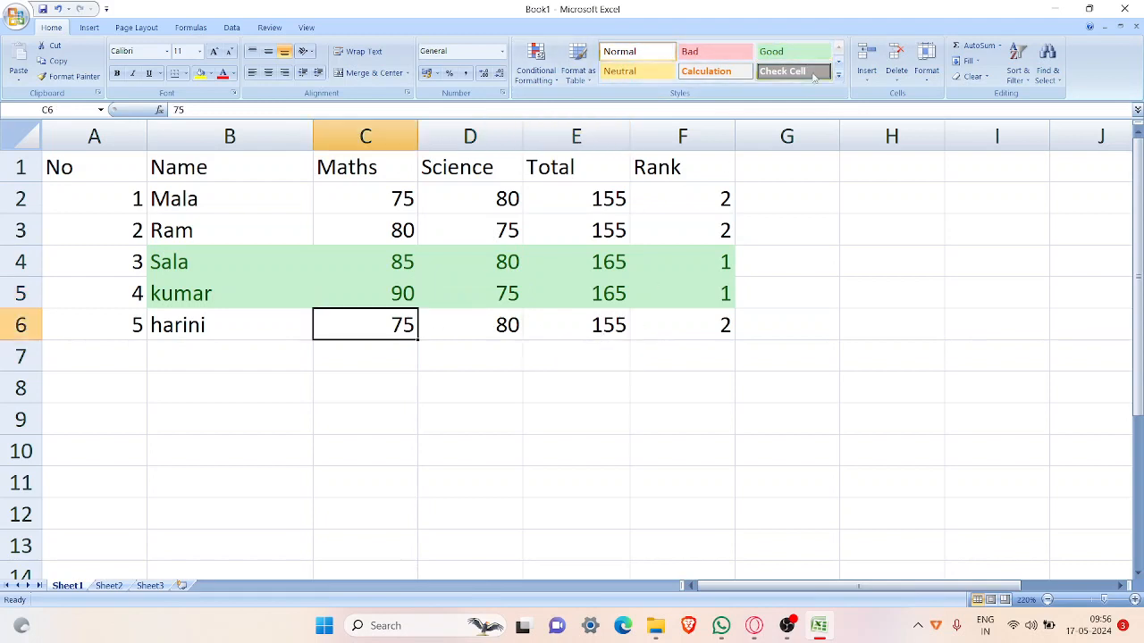
left_click(715, 51)
left_click(625, 52)
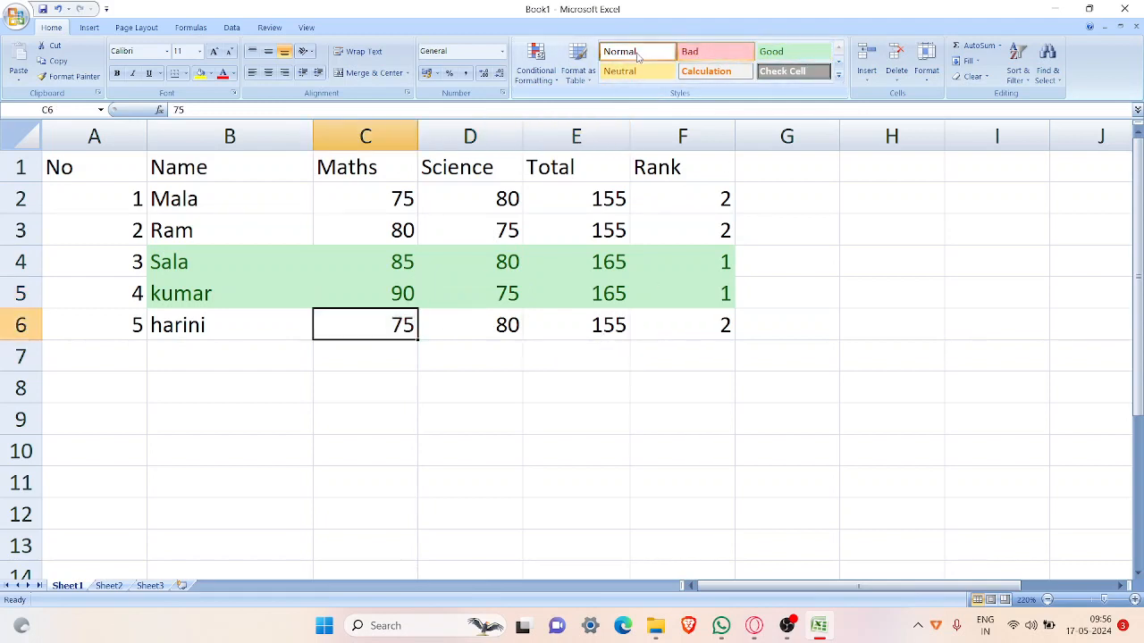
Step: Close Excel without saving the changes to Book1
left_click(496, 390)
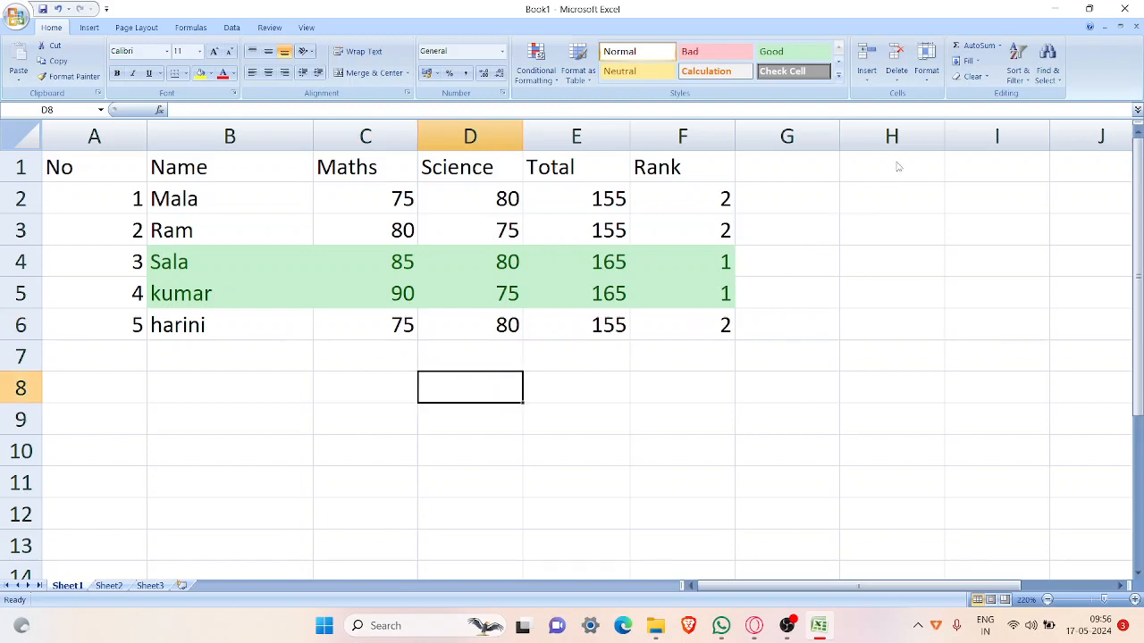
key("alt+F4")
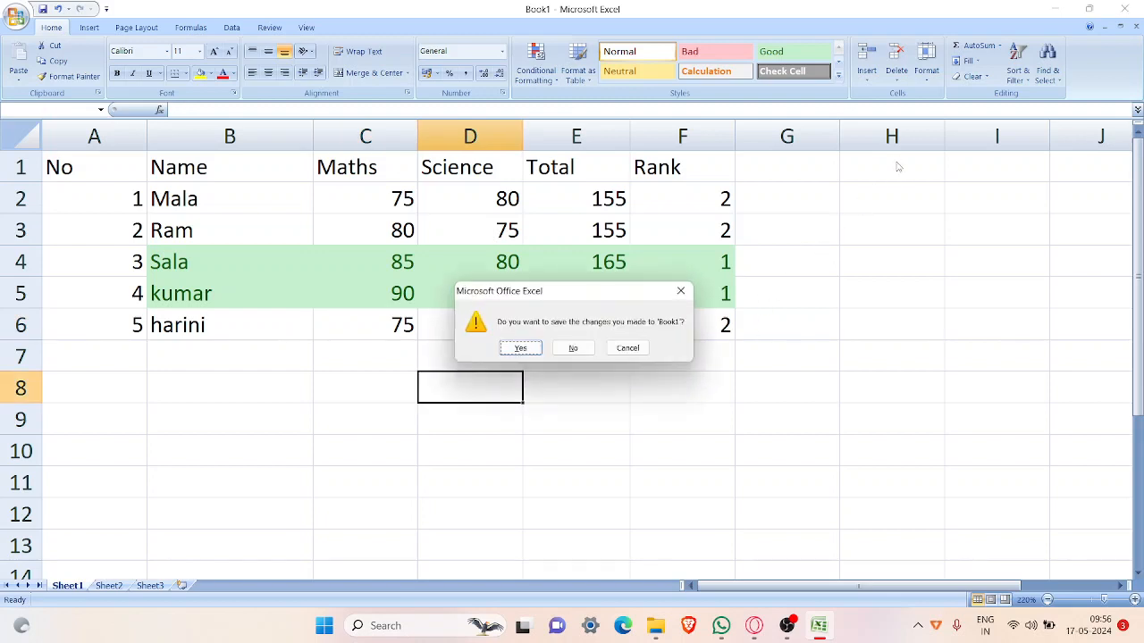
left_click(572, 350)
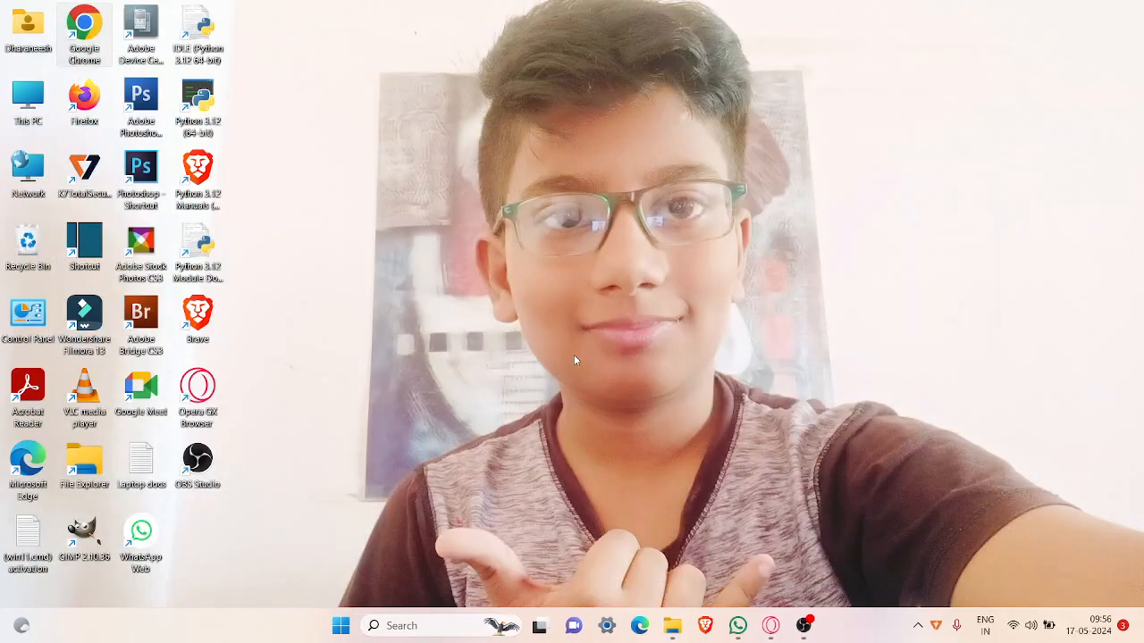